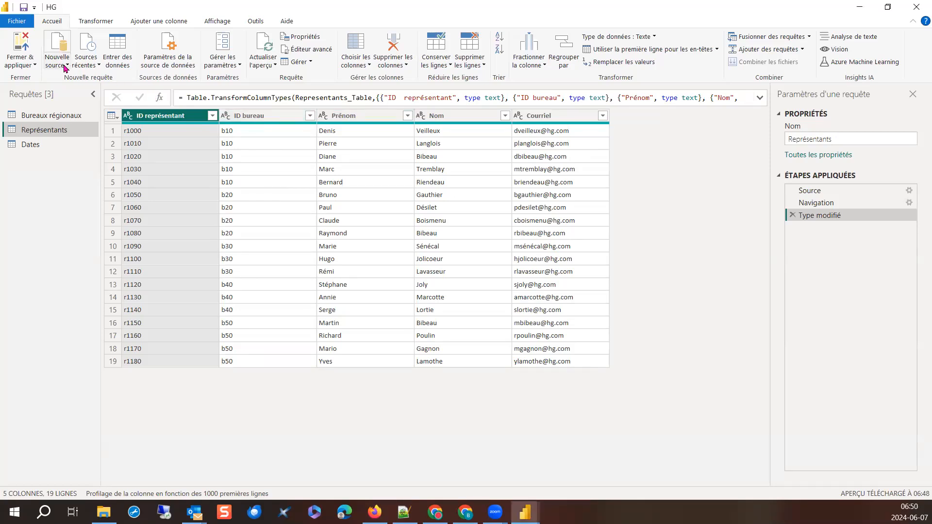
# - Add the Excel workbook HGMandats-b10.xlsx from the mandats folder as a new data source
pyautogui.click(66, 68)
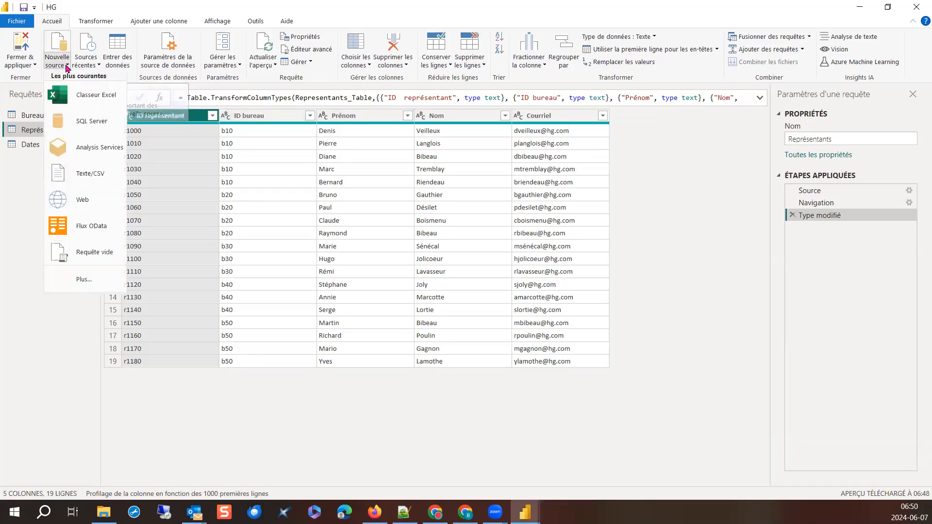
pyautogui.click(92, 95)
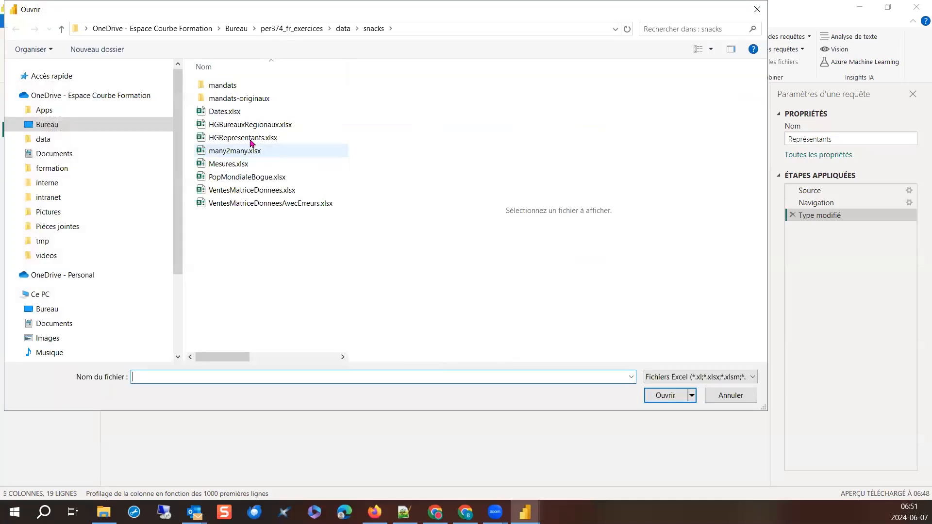
pyautogui.doubleClick(226, 87)
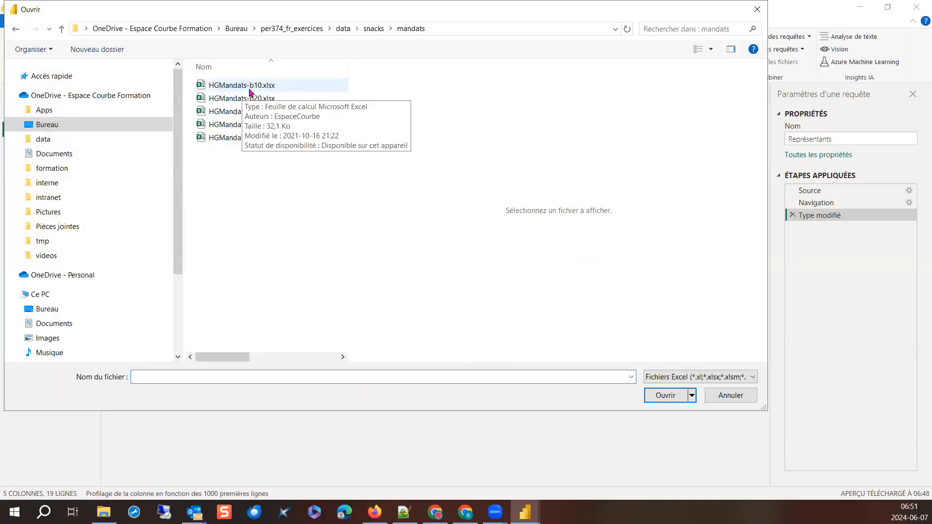
pyautogui.doubleClick(252, 86)
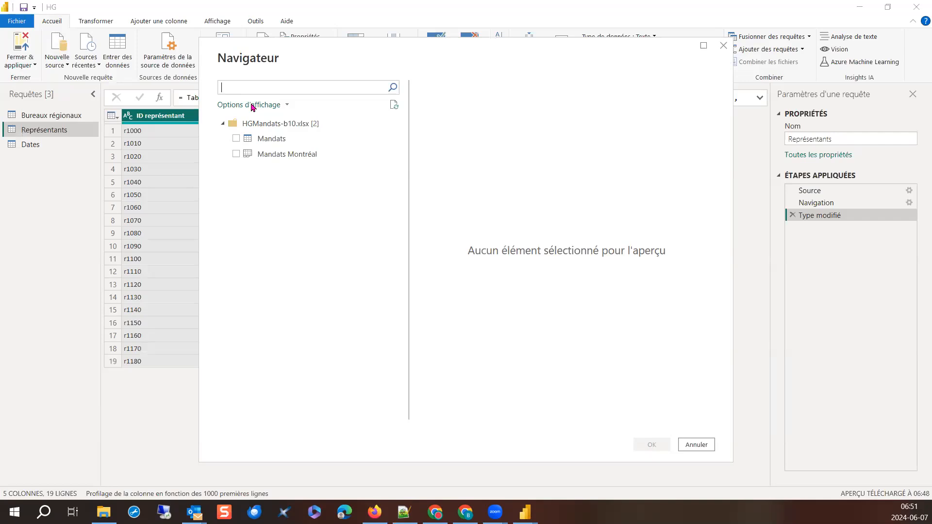
# - Preview both items of the workbook, import only the Mandats Montréal sheet as a query, and refresh its data preview
pyautogui.click(259, 141)
pyautogui.click(284, 157)
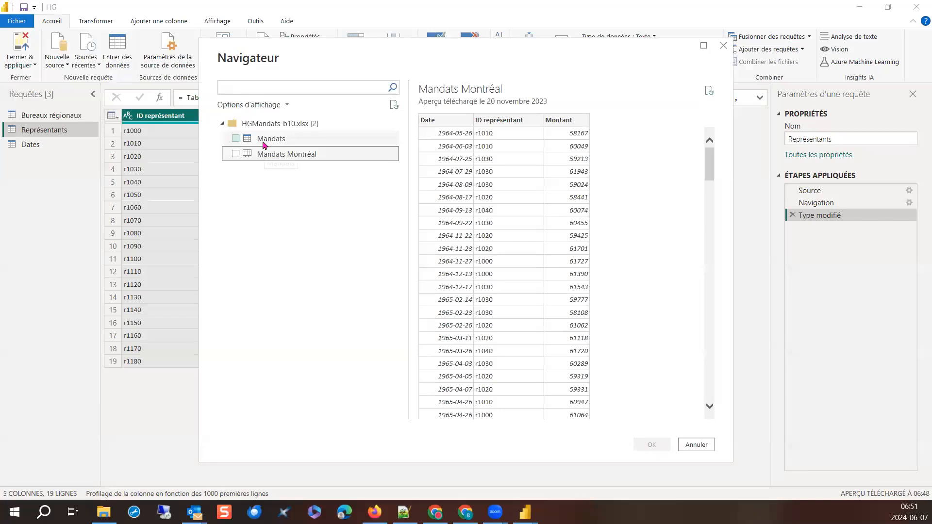
pyautogui.click(237, 139)
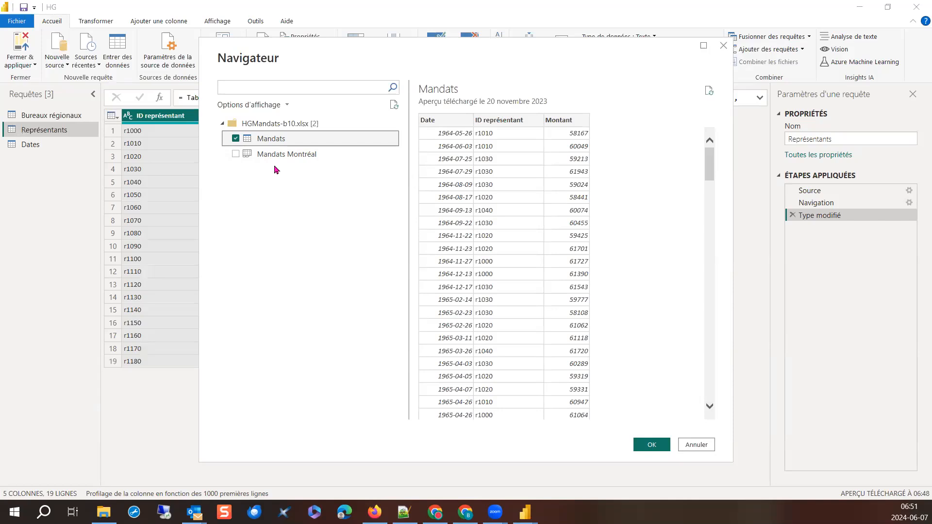
pyautogui.press('Down')
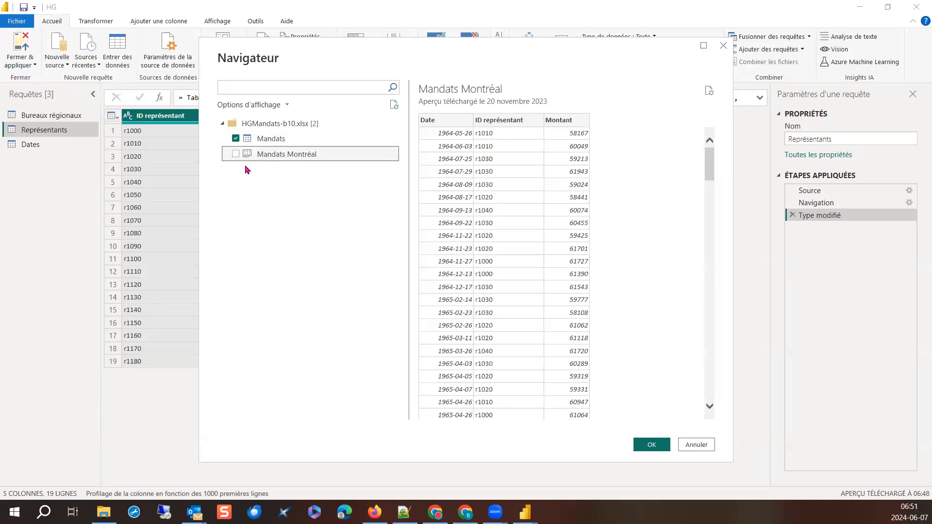
pyautogui.click(235, 154)
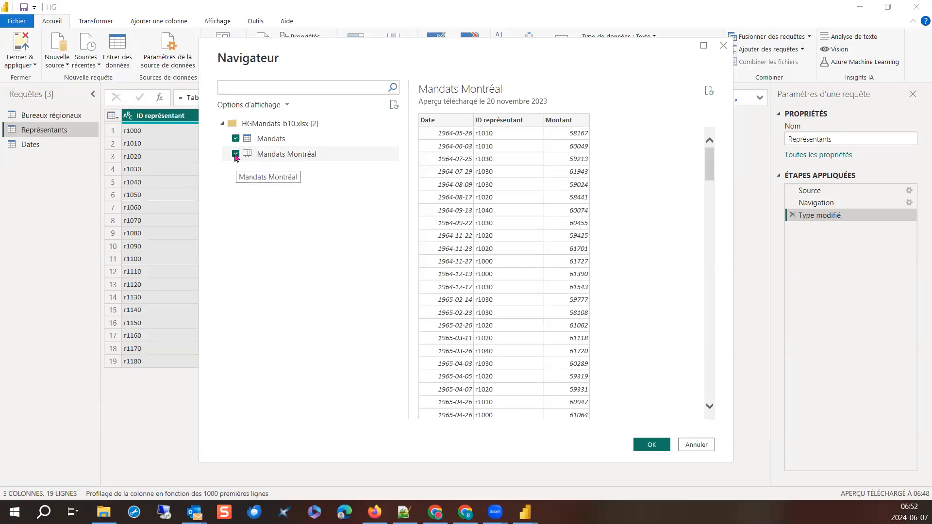
pyautogui.click(236, 138)
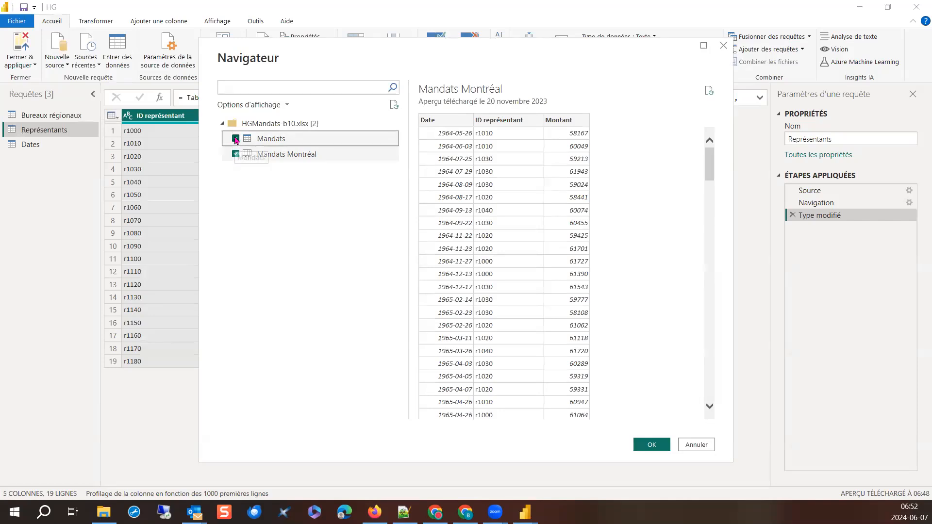
pyautogui.click(273, 156)
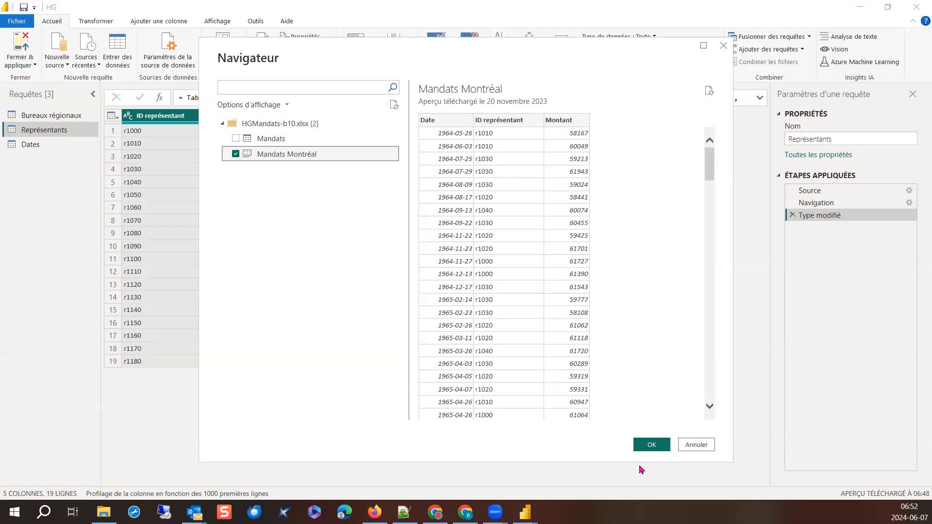
pyautogui.click(660, 445)
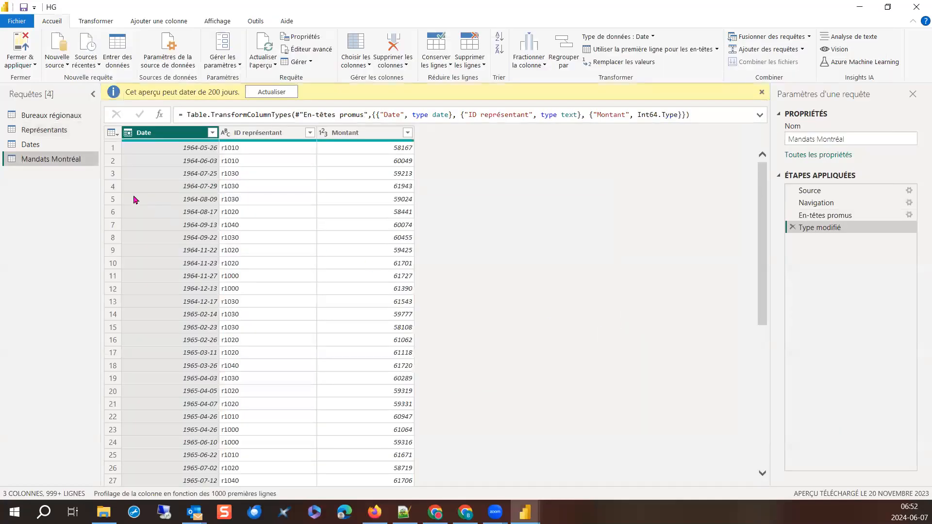
pyautogui.click(276, 96)
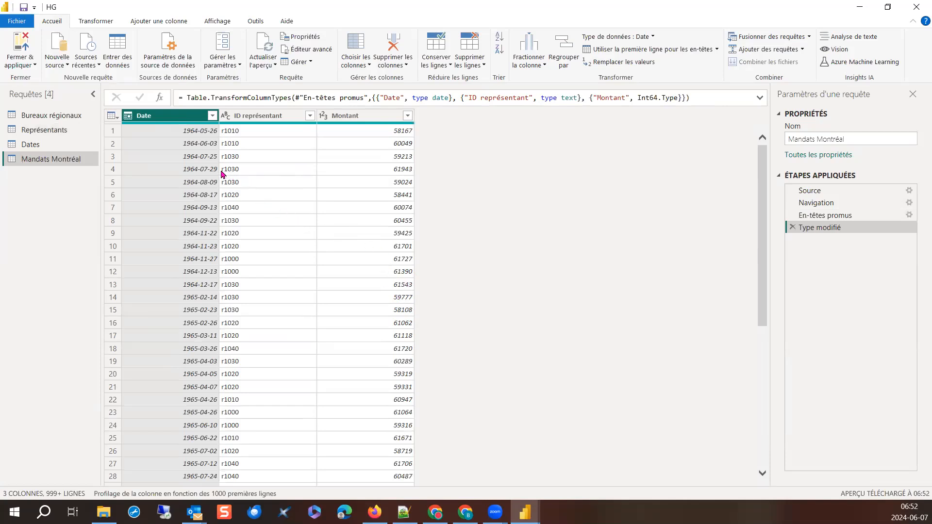
# - Add a custom column named "Id bureau" with the formula = "b10" to the Mandats Montréal query
pyautogui.click(160, 22)
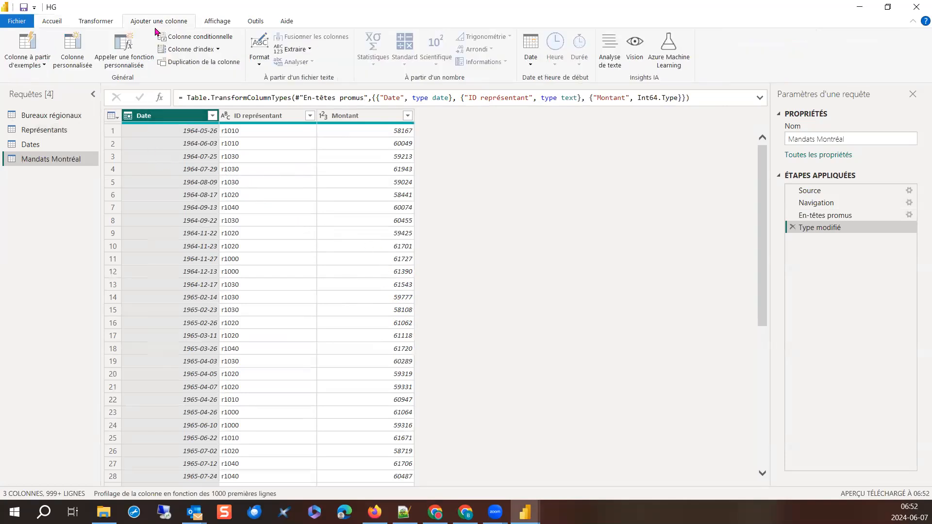
pyautogui.click(85, 51)
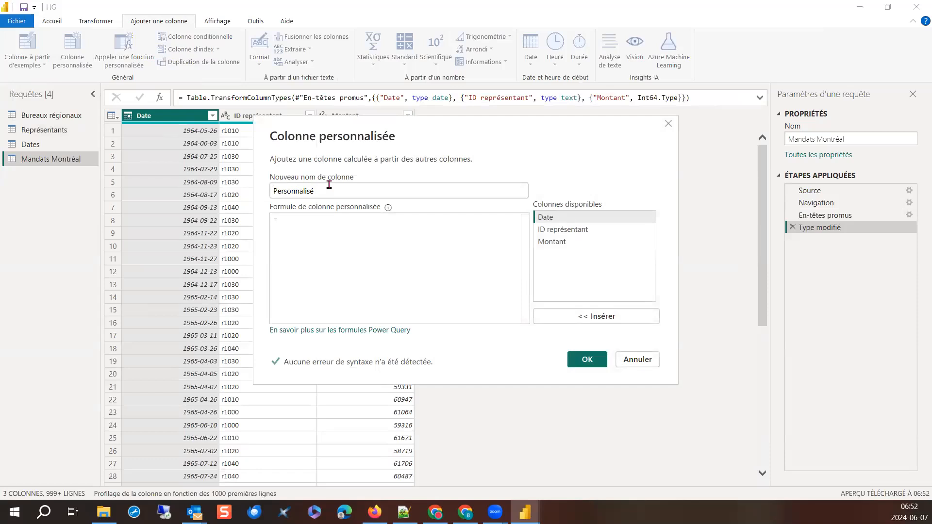
pyautogui.moveTo(331, 187); pyautogui.dragTo(266, 192)
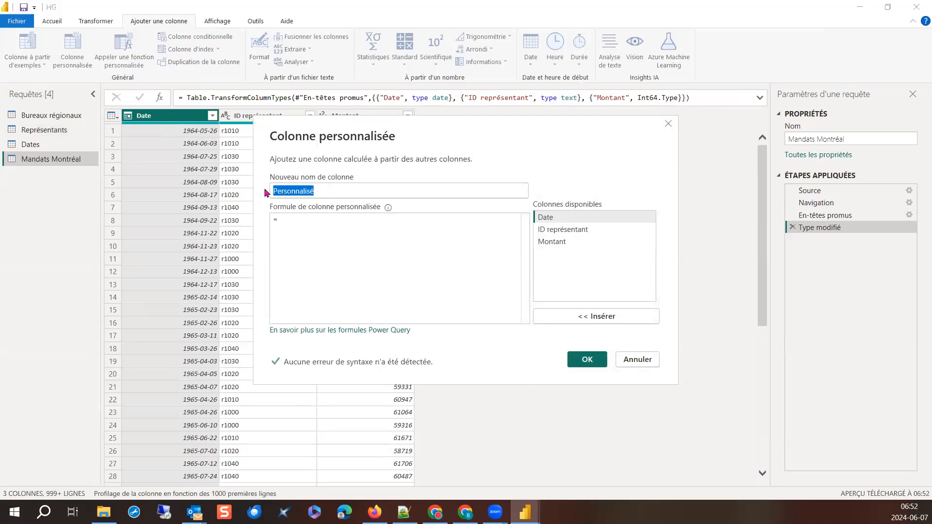
pyautogui.press('BackSpace')
pyautogui.write('Id bureau')
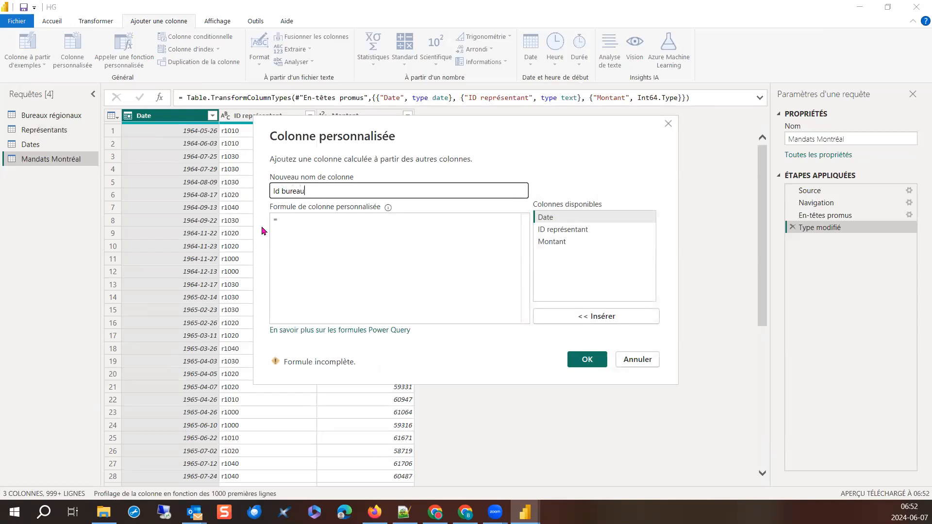
pyautogui.click(293, 219)
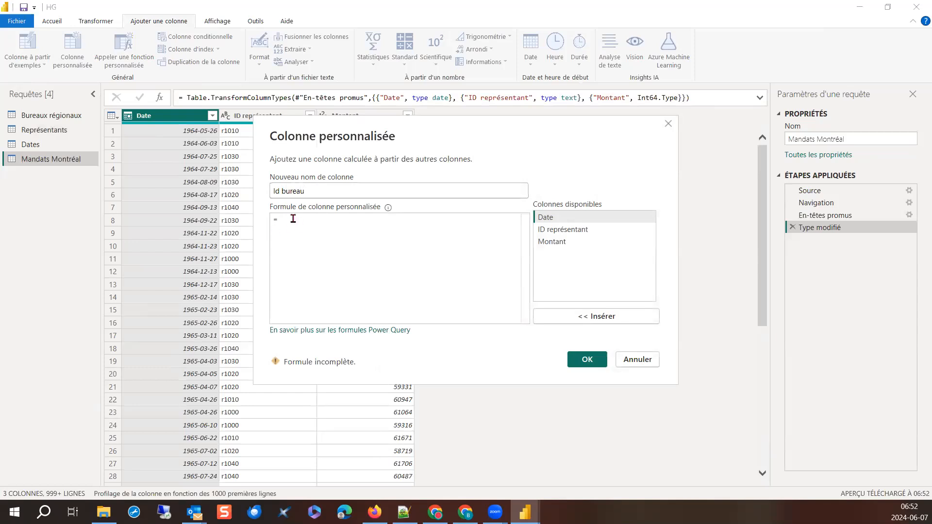
pyautogui.write('"')
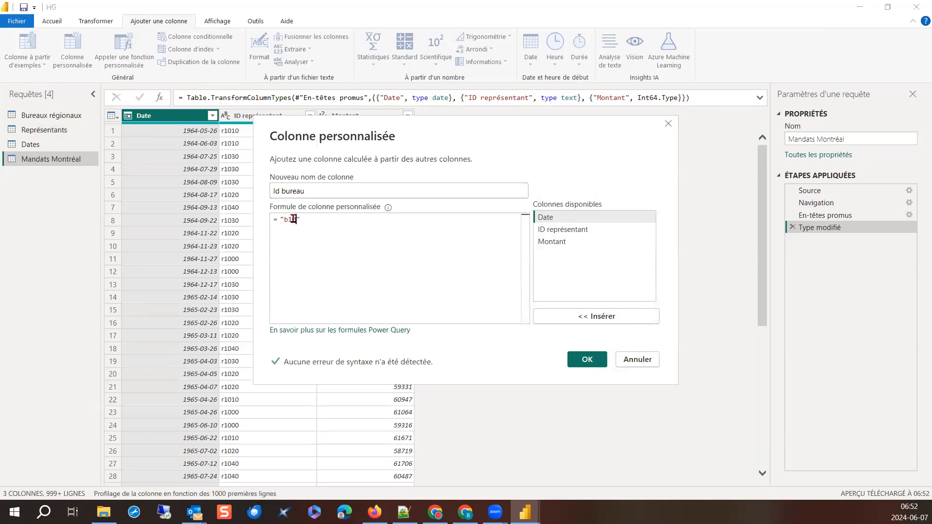
pyautogui.write('b10')
pyautogui.click(586, 359)
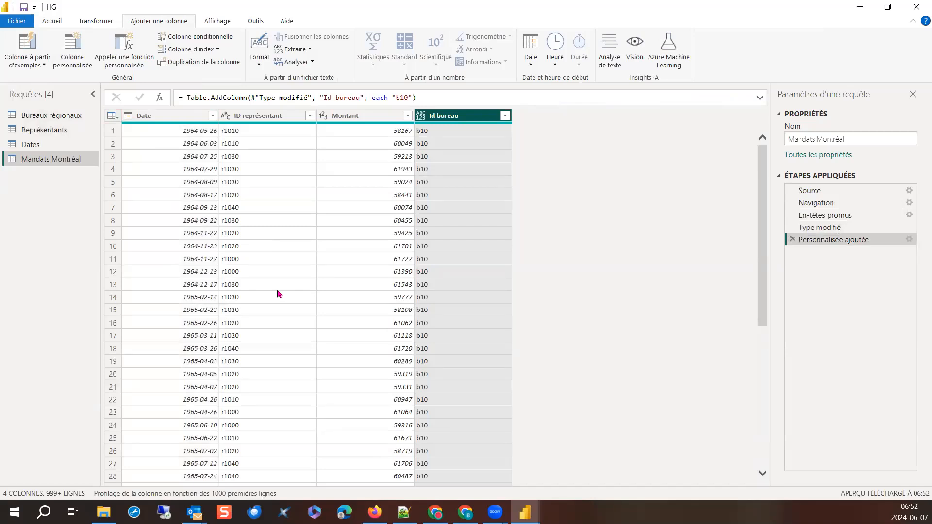
# - Review the applied steps of the Mandats Montréal query one by one, from Source to the added custom column
pyautogui.click(836, 192)
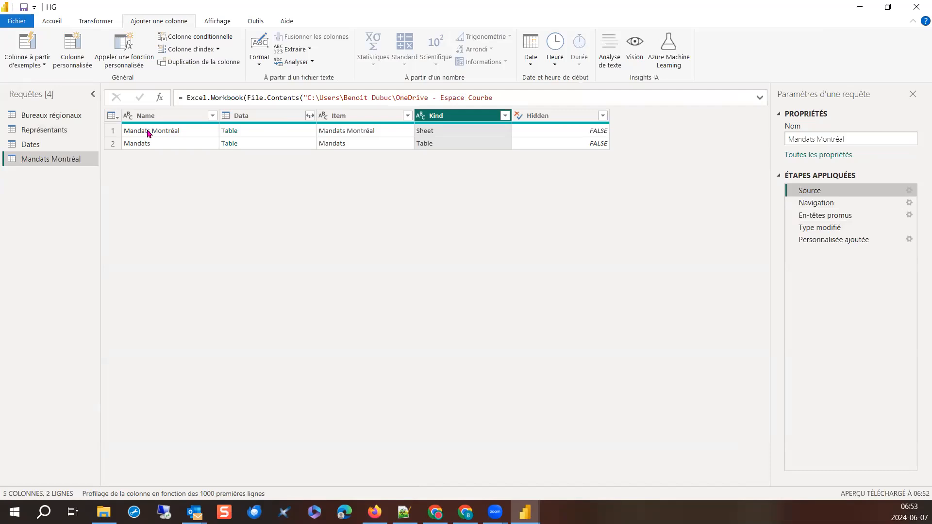
pyautogui.click(837, 208)
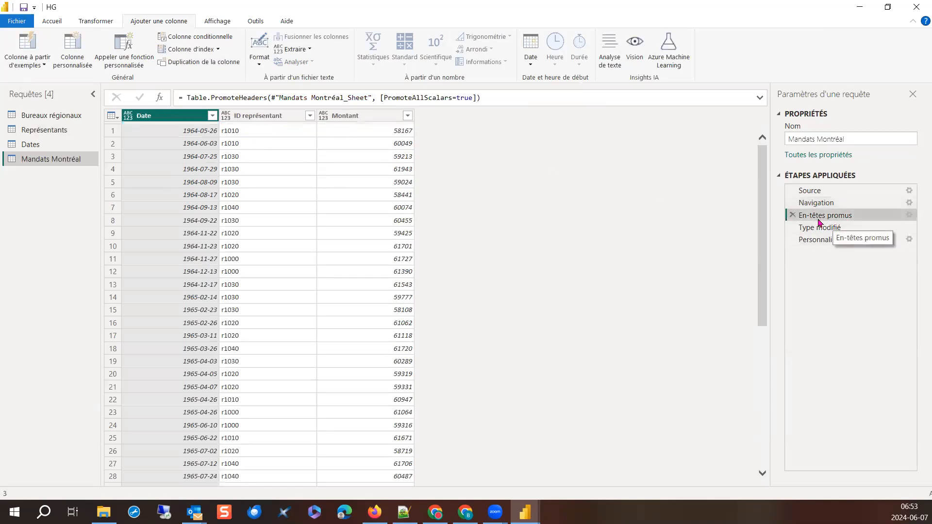
pyautogui.click(831, 221)
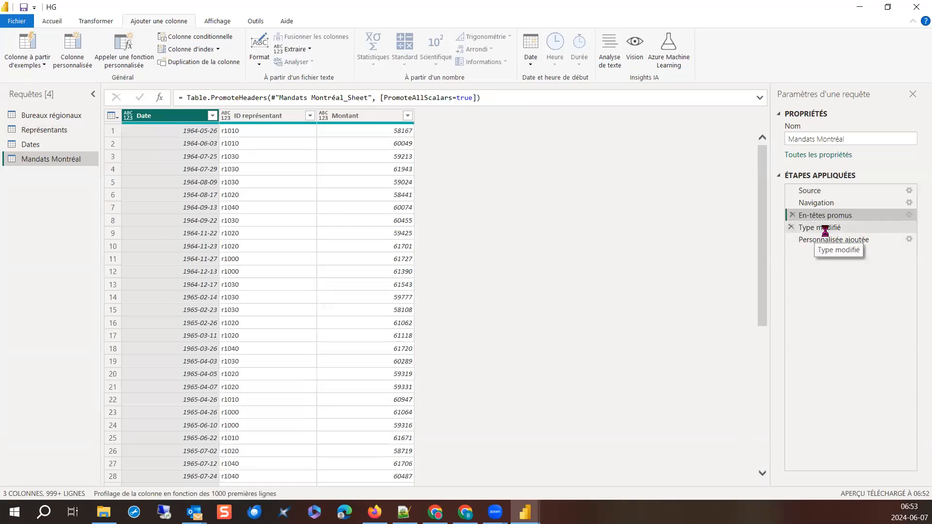
pyautogui.click(825, 233)
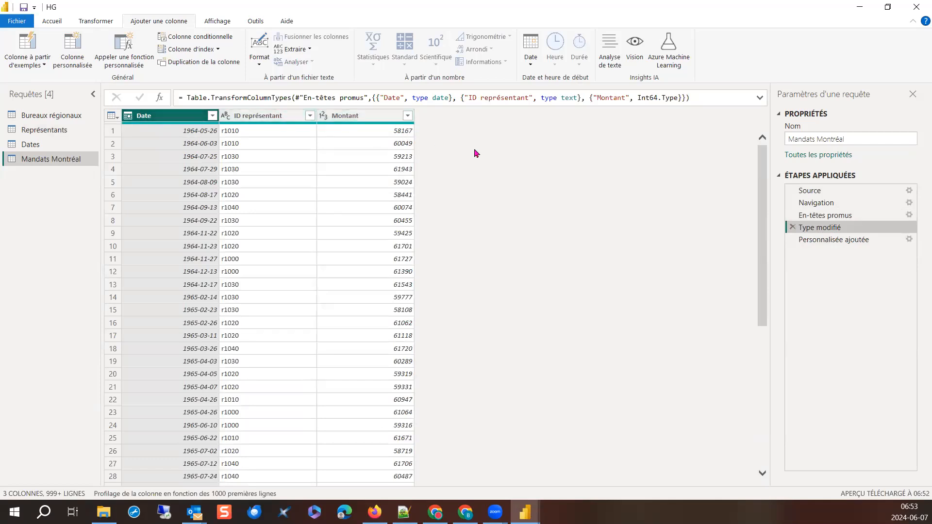
pyautogui.click(833, 244)
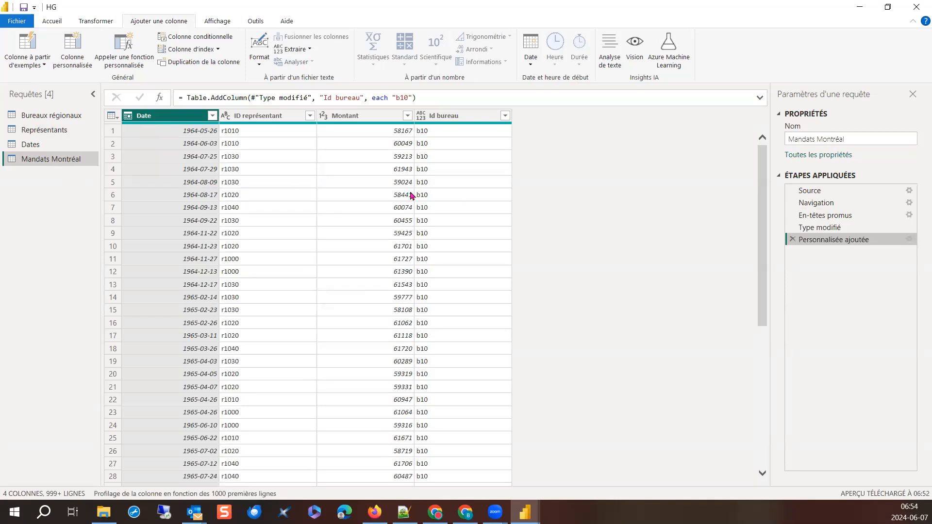
# - Reopen the custom column's definition in Mandats Montréal and re-enter its name as "Id bureau"
pyautogui.click(910, 240)
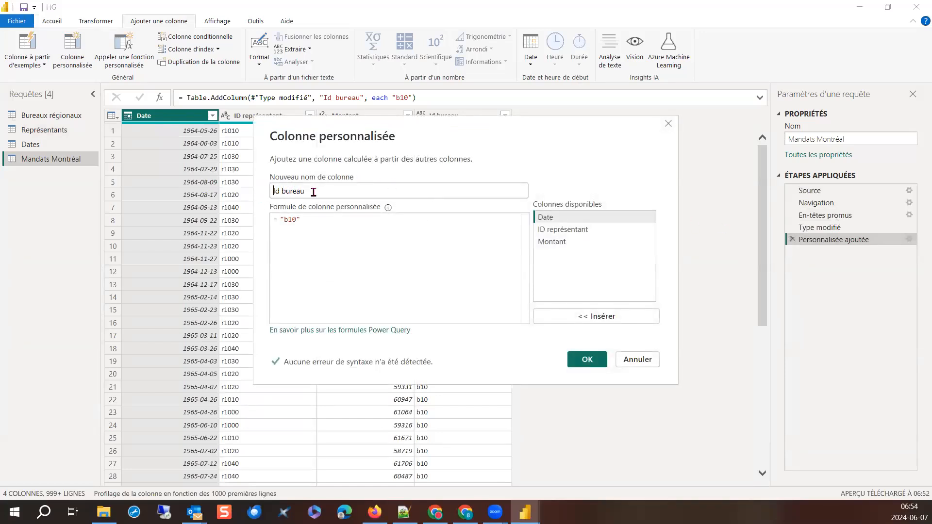
pyautogui.doubleClick(278, 191)
pyautogui.write('ID')
pyautogui.press('BackSpace')
pyautogui.write('d')
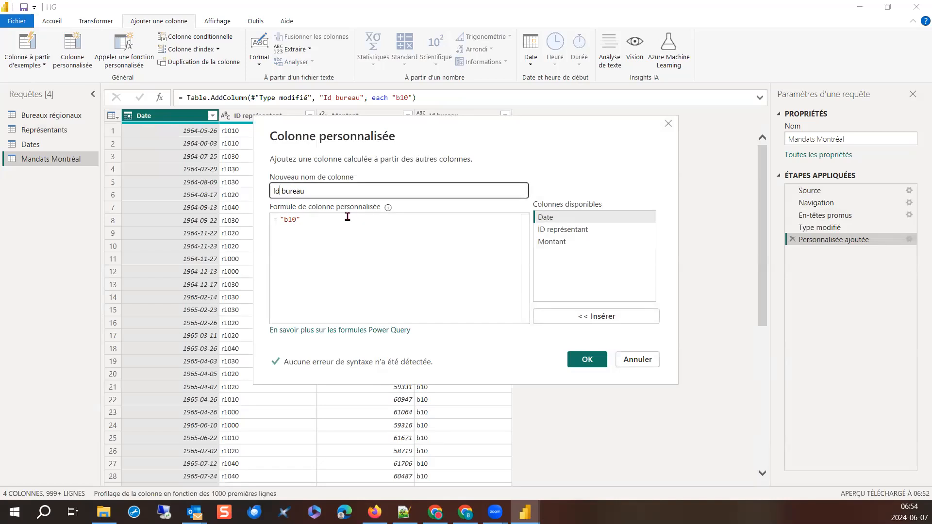
pyautogui.click(575, 359)
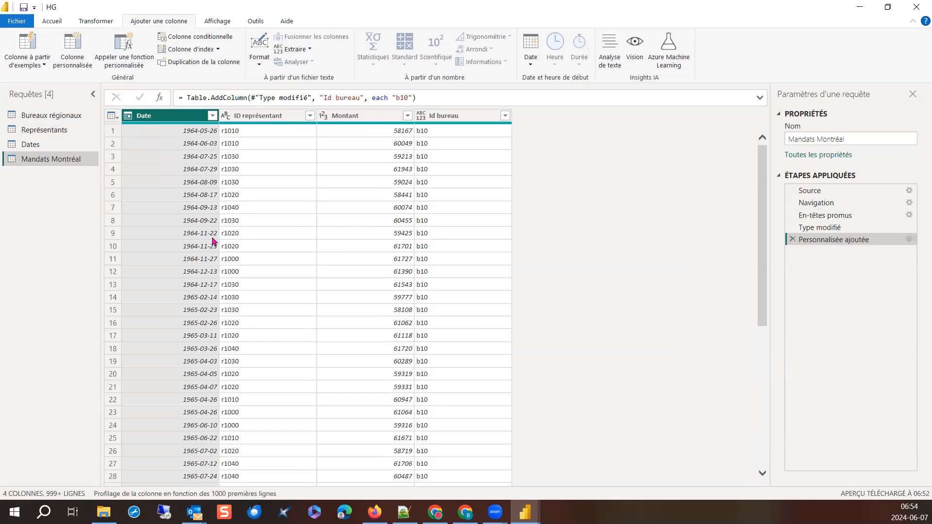
# - Duplicate the Mandats Montréal query and set the copy's Id bureau formula to "b20"
pyautogui.rightClick(51, 162)
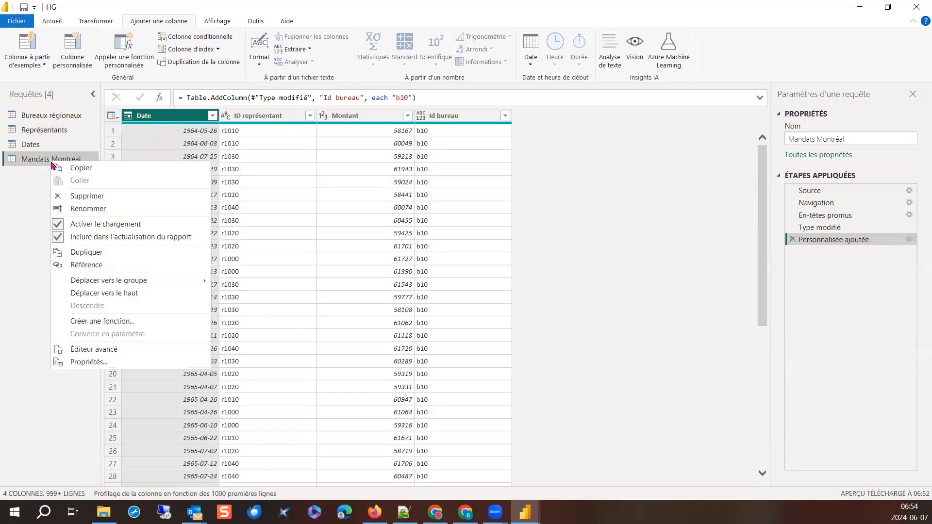
pyautogui.click(74, 255)
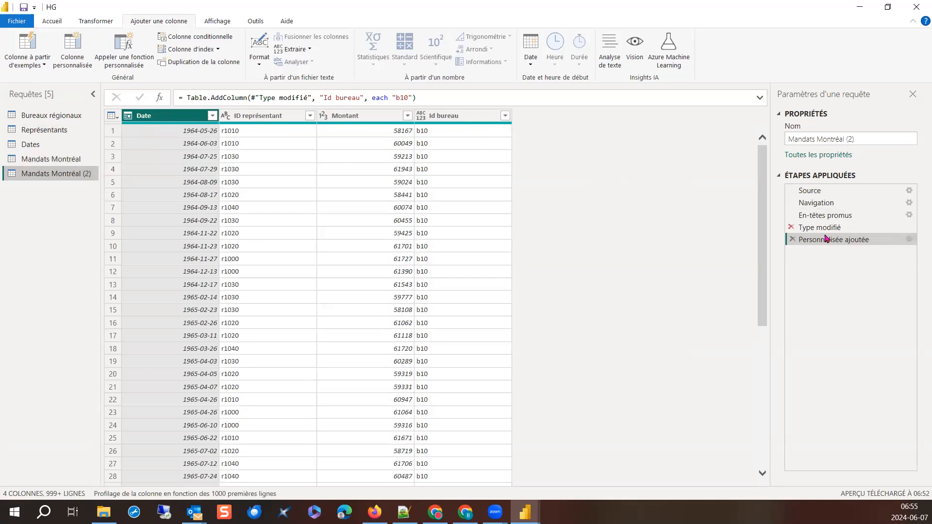
pyautogui.click(907, 240)
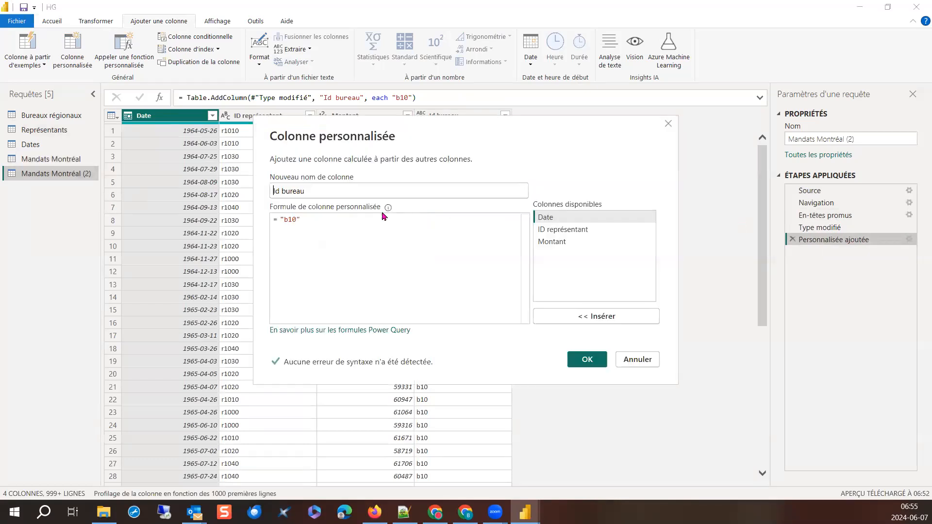
pyautogui.click(293, 220)
pyautogui.press('BackSpace')
pyautogui.write('2')
pyautogui.click(573, 361)
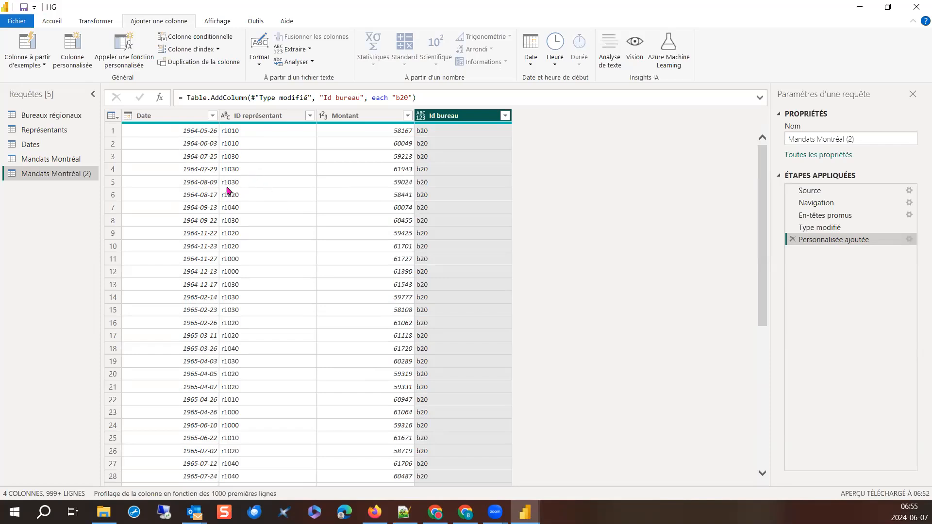
# - Change the source workbook of the Mandats Montréal (2) query to HGMandats-b20.xlsx in the mandats folder
pyautogui.click(910, 192)
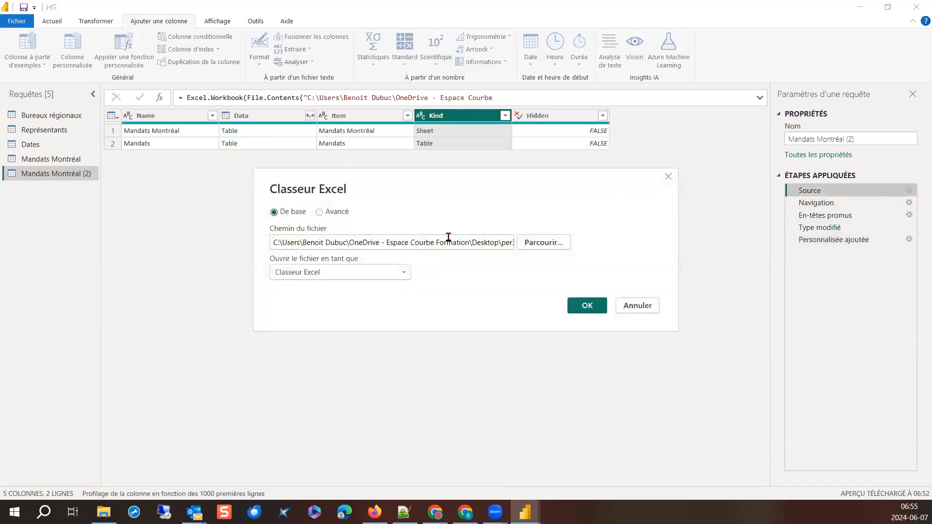
pyautogui.click(528, 246)
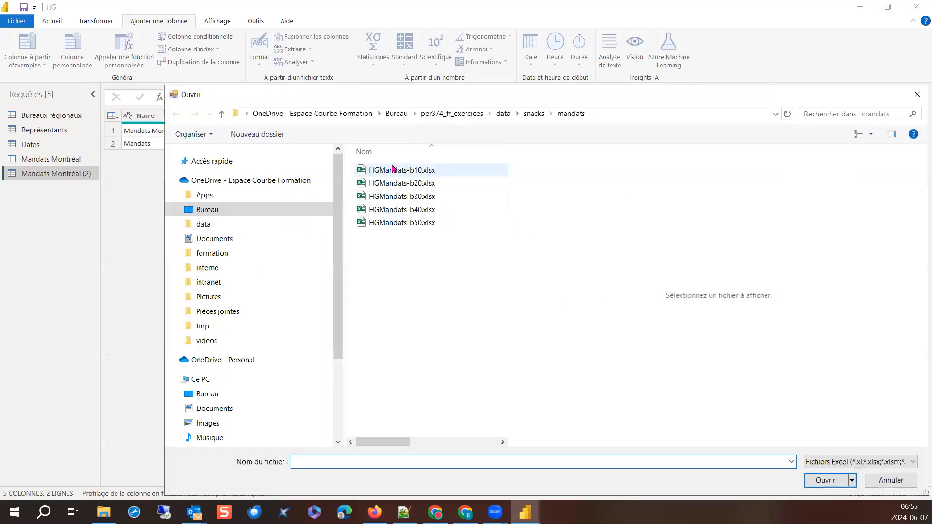
pyautogui.click(406, 183)
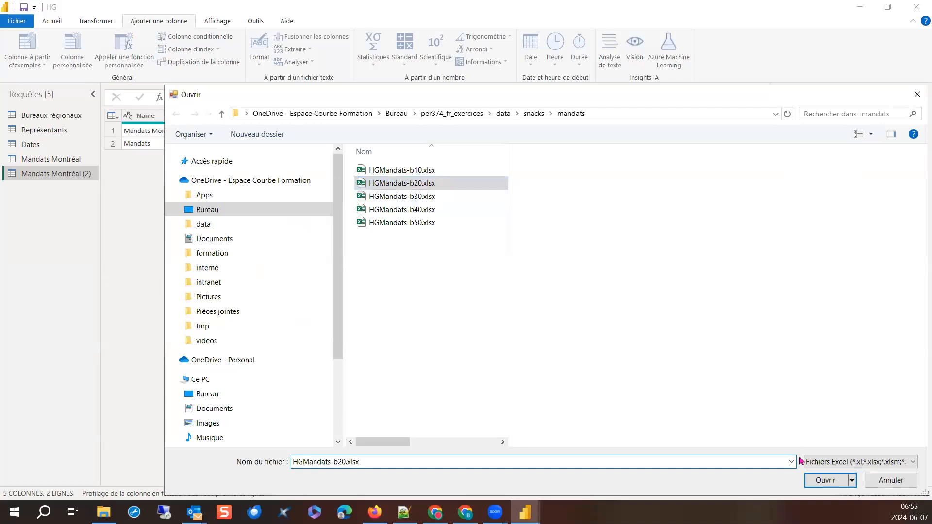
pyautogui.click(820, 482)
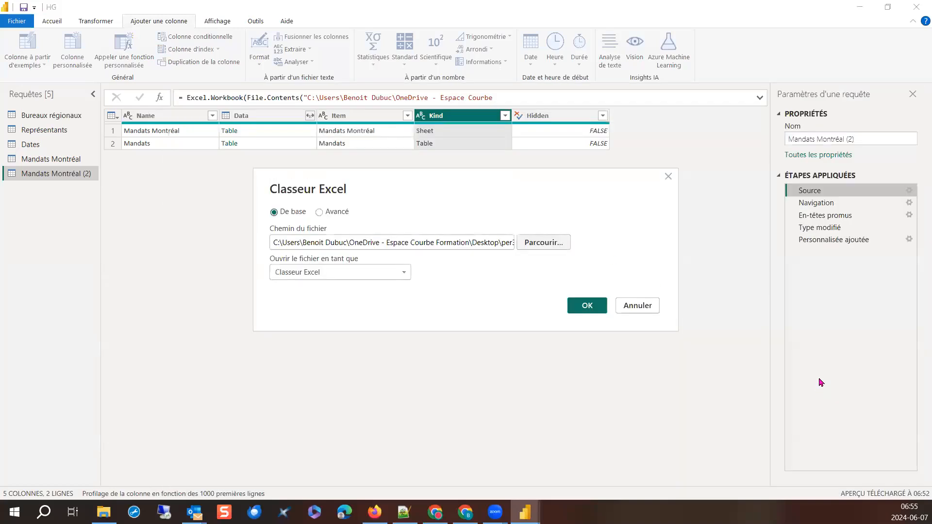
pyautogui.click(588, 307)
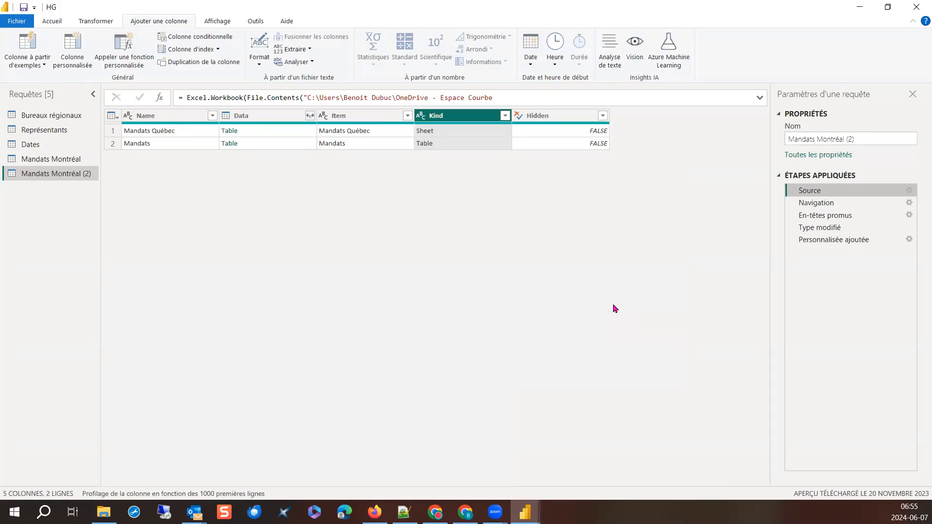
# - Inspect the duplicate query's custom column step, the item key it refers to, and its Source, Navigation and En-têtes promus steps
pyautogui.click(809, 241)
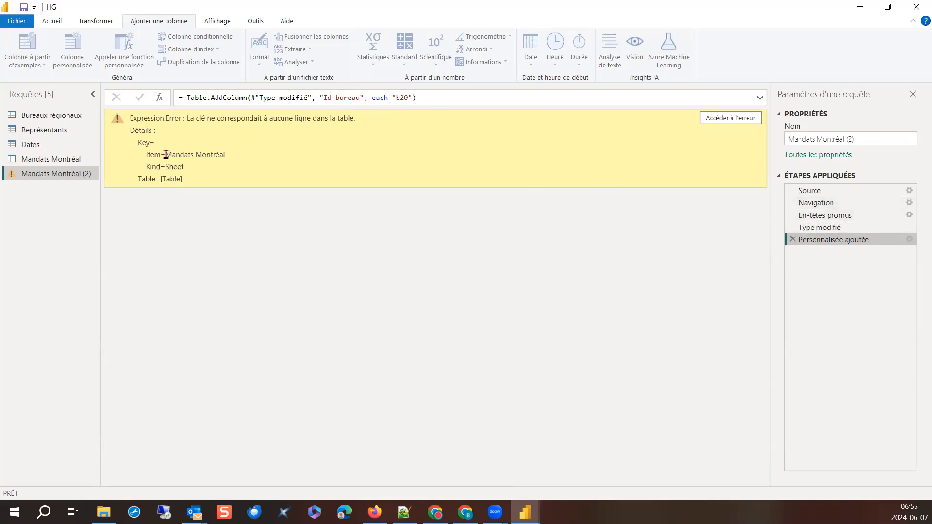
pyautogui.moveTo(166, 155); pyautogui.dragTo(226, 155)
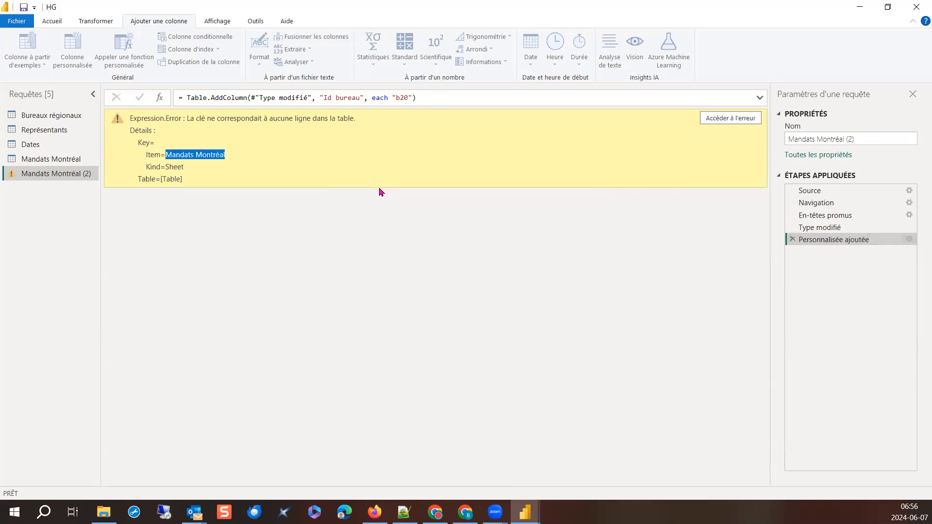
pyautogui.click(815, 194)
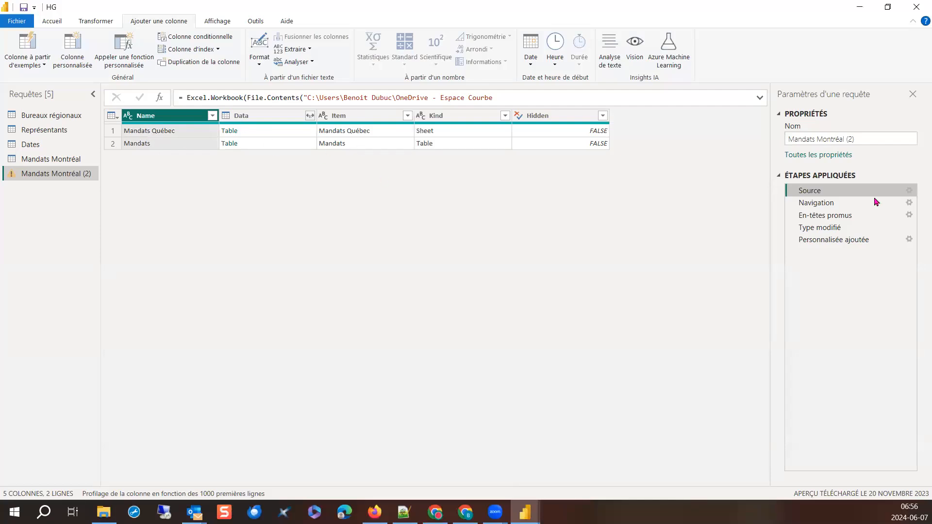
pyautogui.click(827, 204)
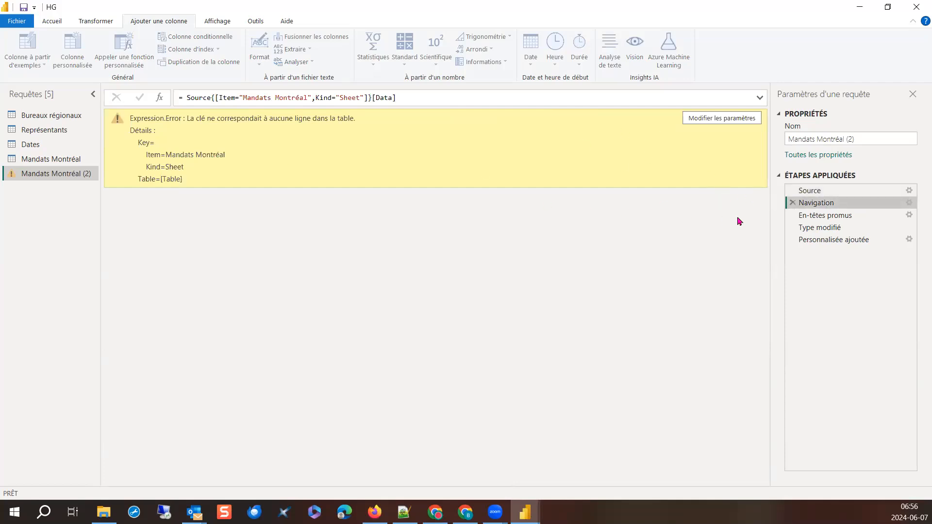
pyautogui.click(818, 220)
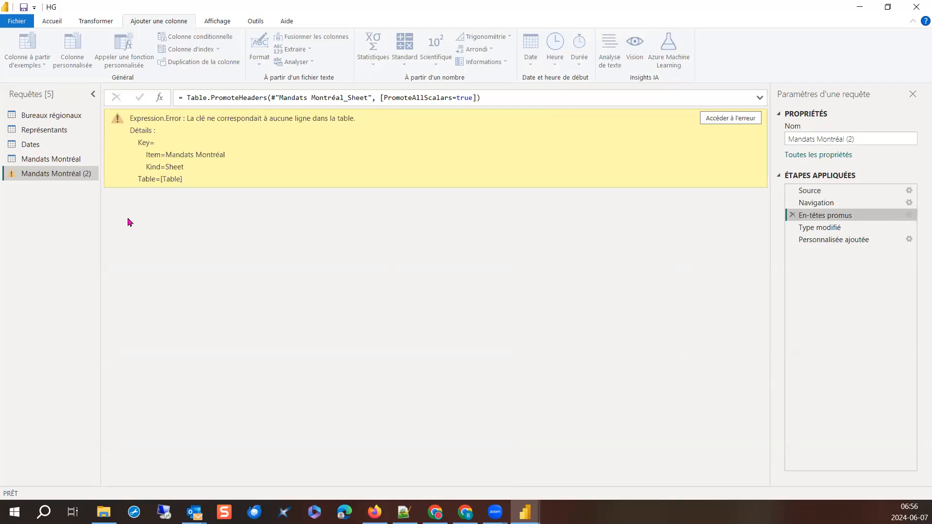
# - Point the Navigation step of the original Mandats Montréal query to the Mandats table instead of the Mandats Montréal sheet
pyautogui.click(57, 160)
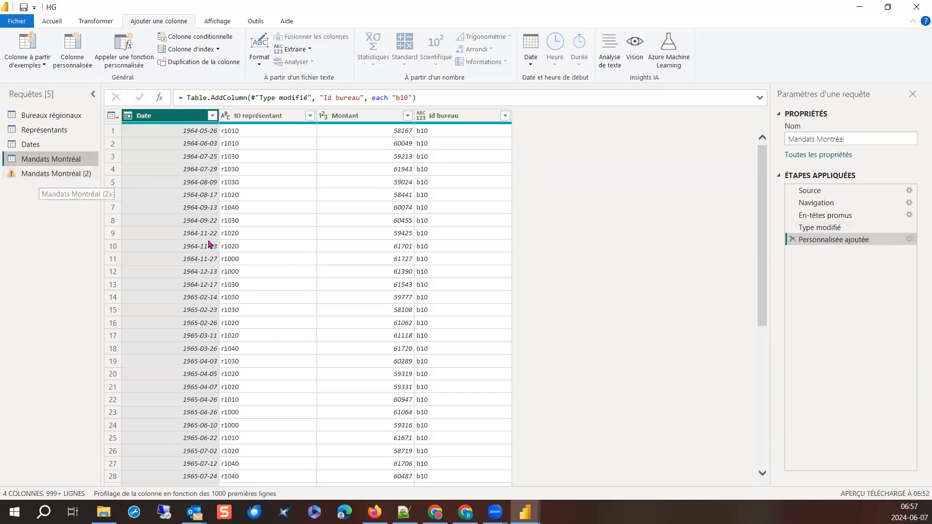
pyautogui.click(62, 171)
pyautogui.click(62, 165)
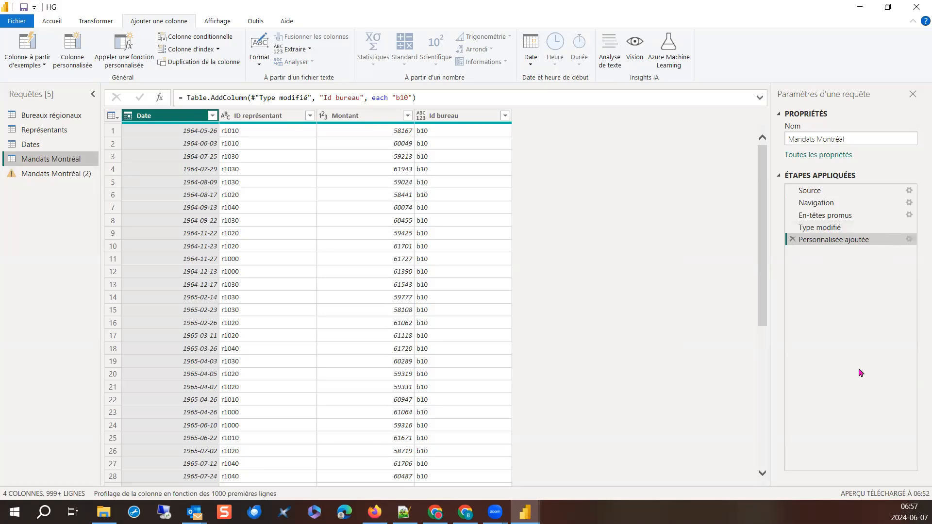
pyautogui.click(818, 204)
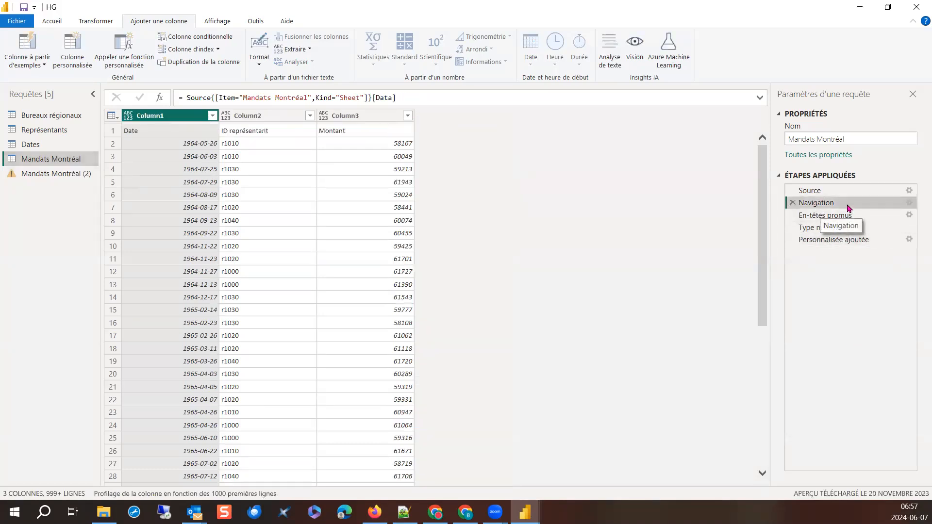
pyautogui.click(909, 202)
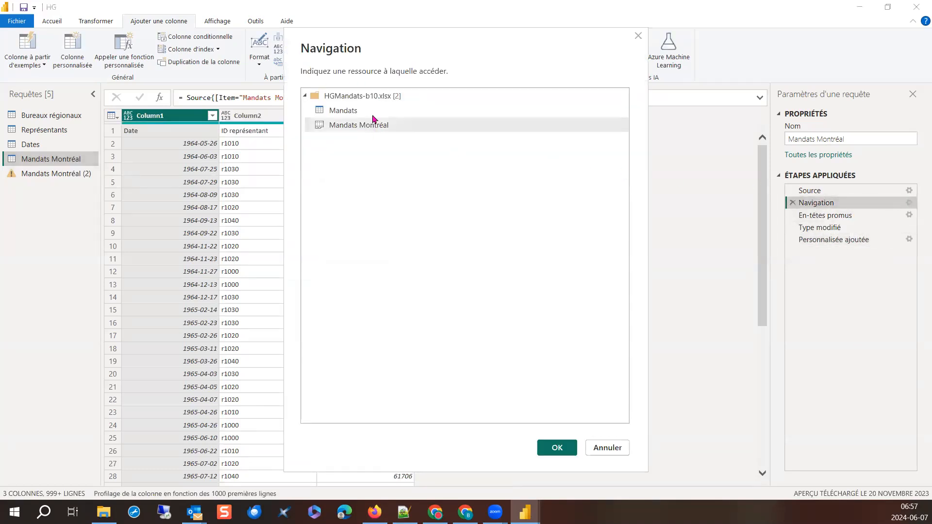
pyautogui.click(336, 110)
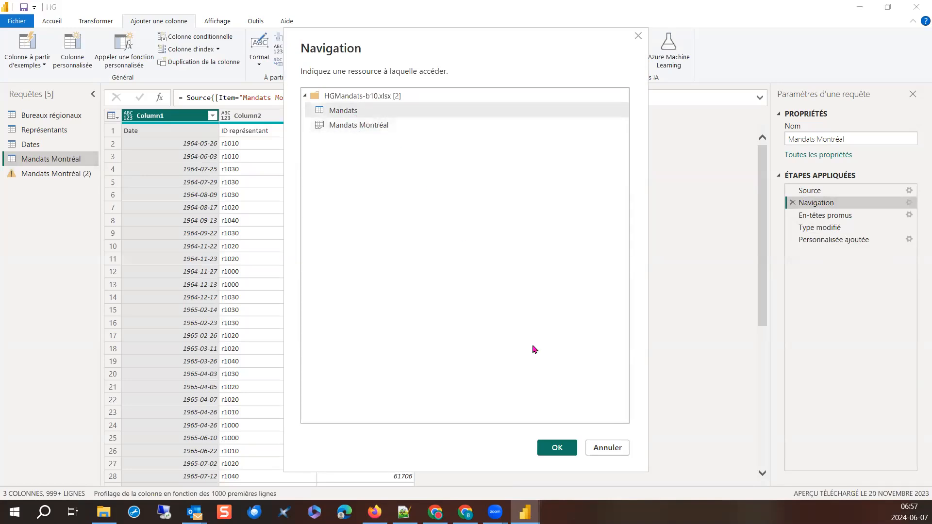
pyautogui.click(551, 449)
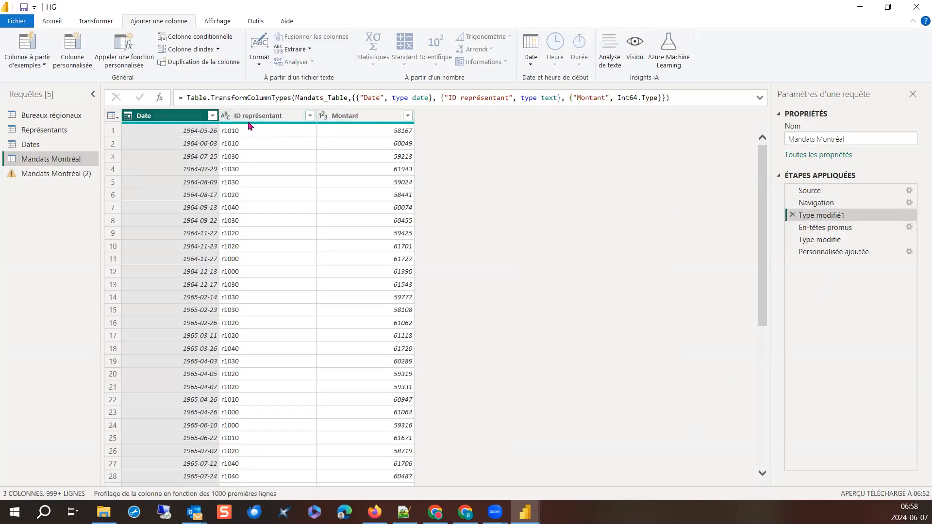
# - Review the Mandats Montréal query's applied steps in order, from Source through Type modifié1 and En-têtes promus to Type modifié
pyautogui.click(814, 192)
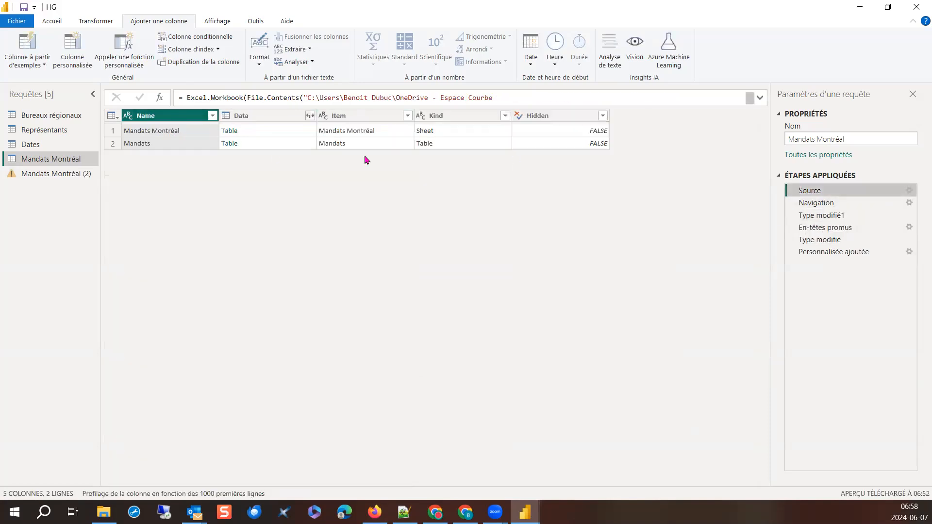
pyautogui.click(810, 206)
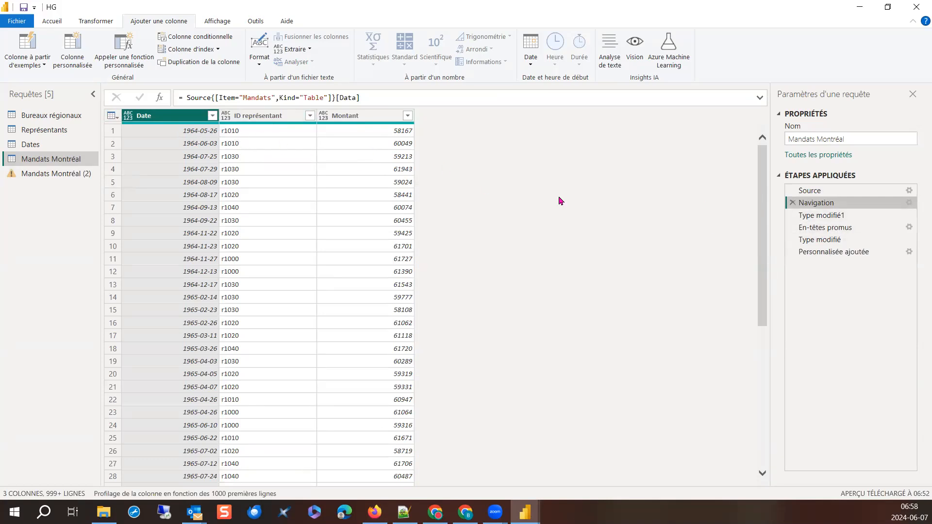
pyautogui.click(807, 216)
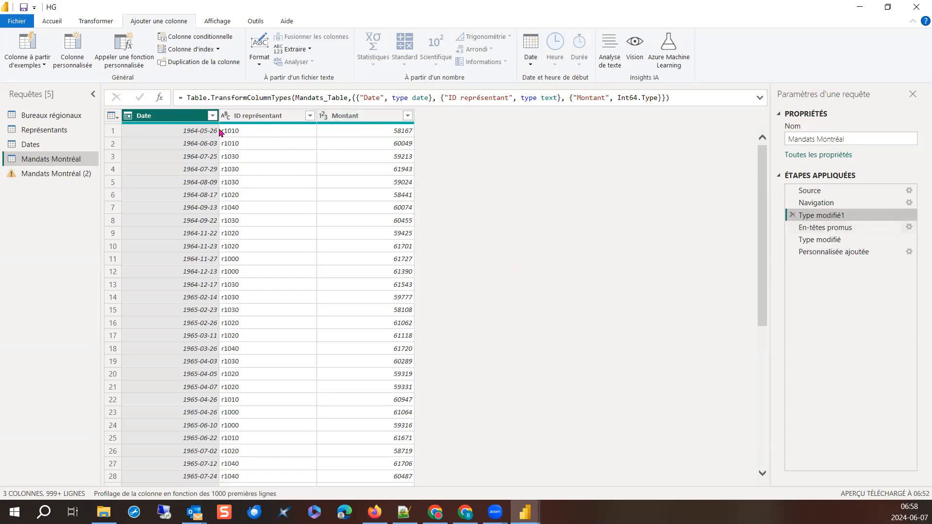
pyautogui.click(809, 231)
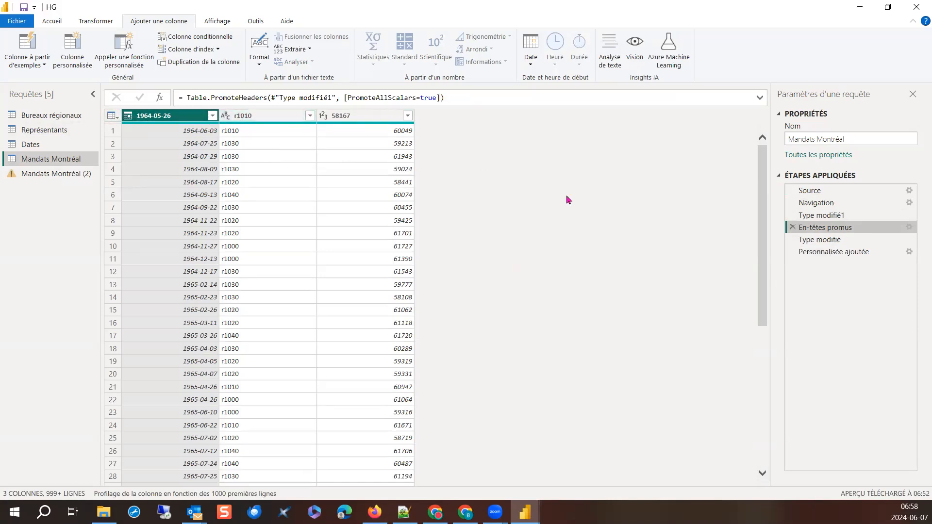
pyautogui.click(808, 246)
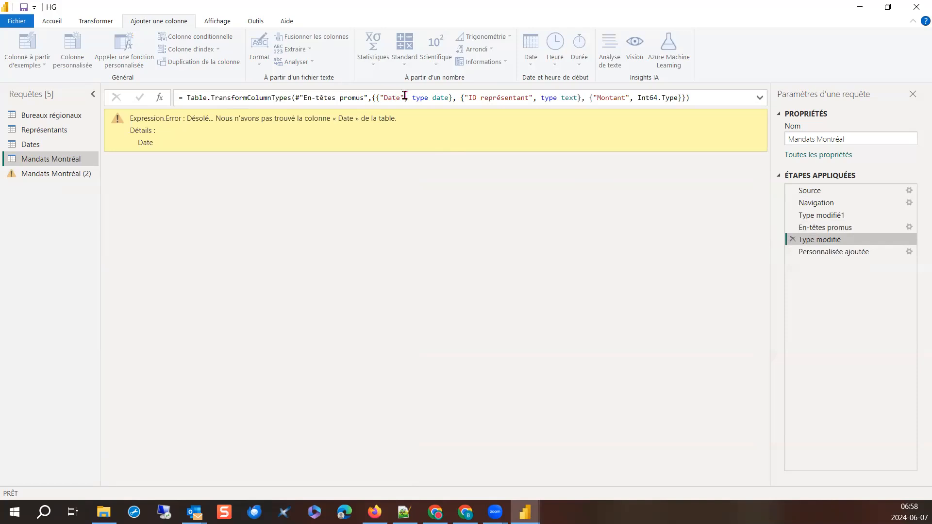
# - Delete the En-têtes promus step from the Mandats Montréal query and check the custom column step's output
pyautogui.click(809, 230)
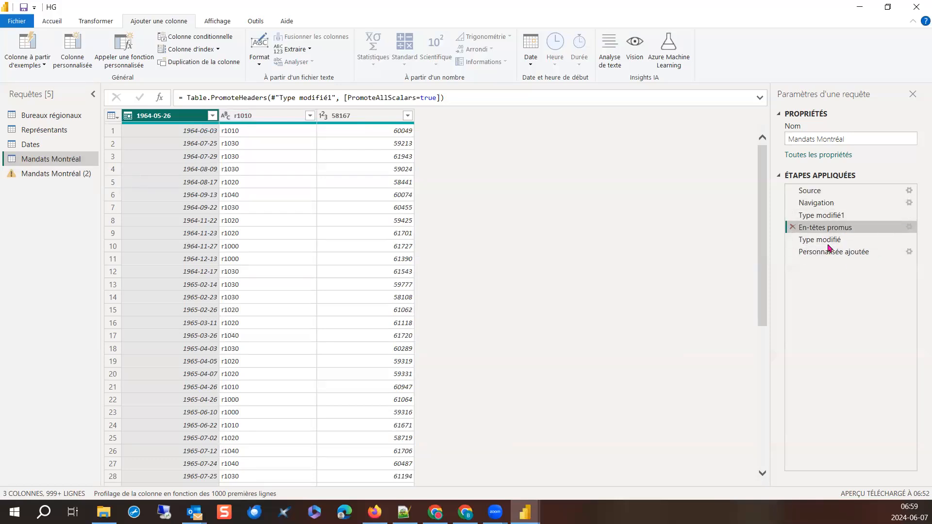
pyautogui.click(792, 227)
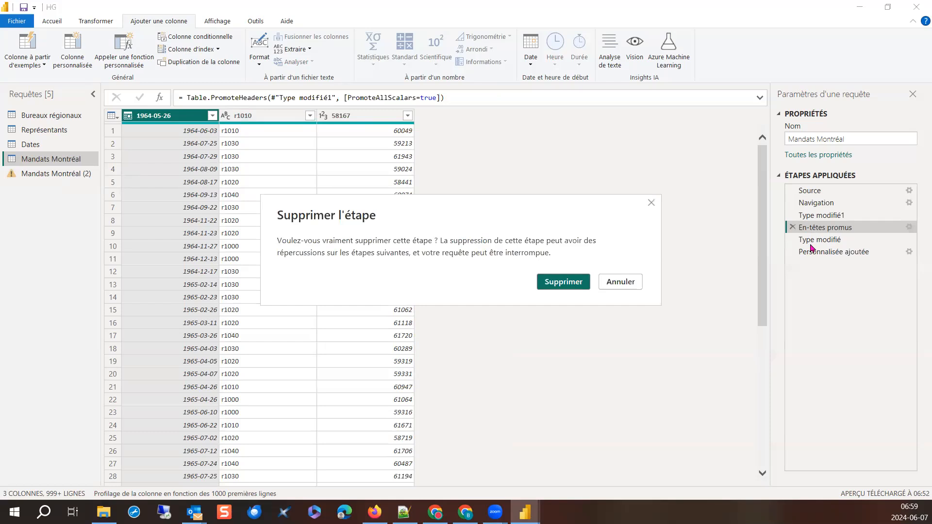
pyautogui.click(563, 283)
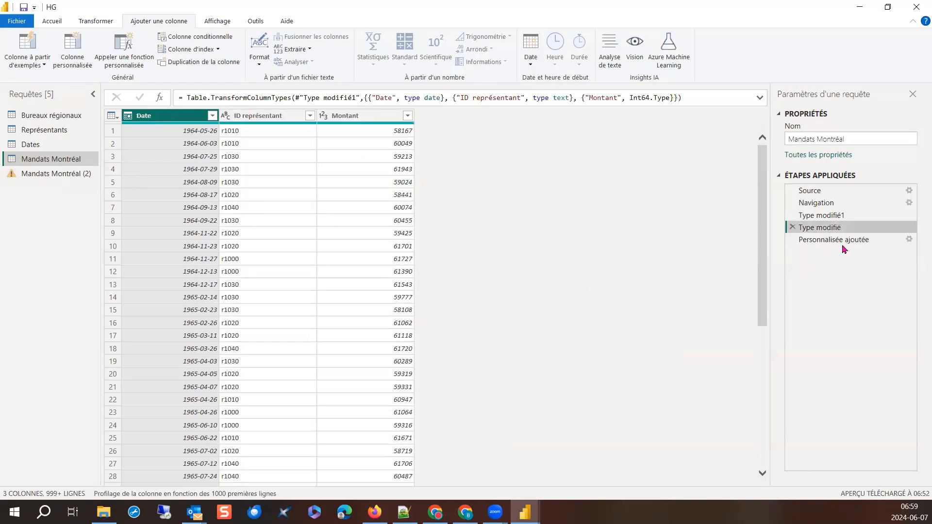
pyautogui.click(844, 243)
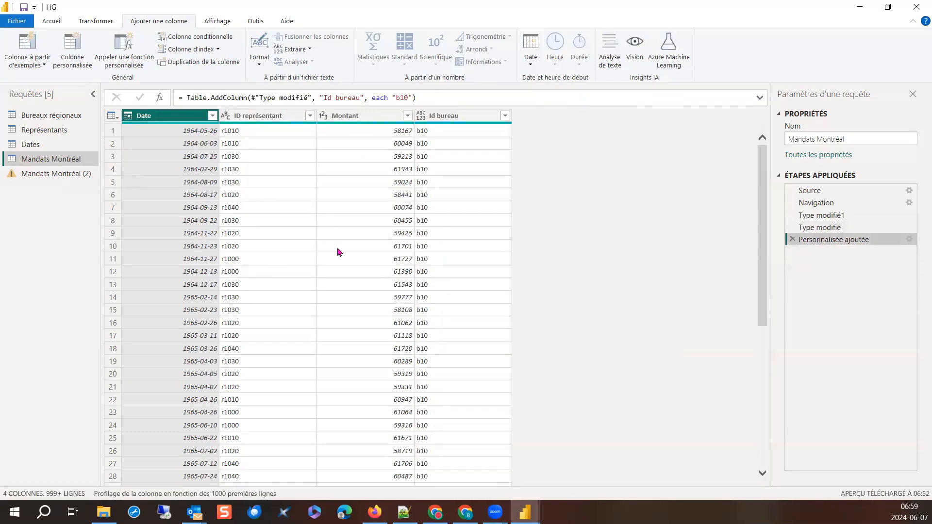
# - Compare the two type-change steps of Mandats Montréal and read the query's full M code in the Advanced Editor
pyautogui.click(808, 216)
pyautogui.click(827, 228)
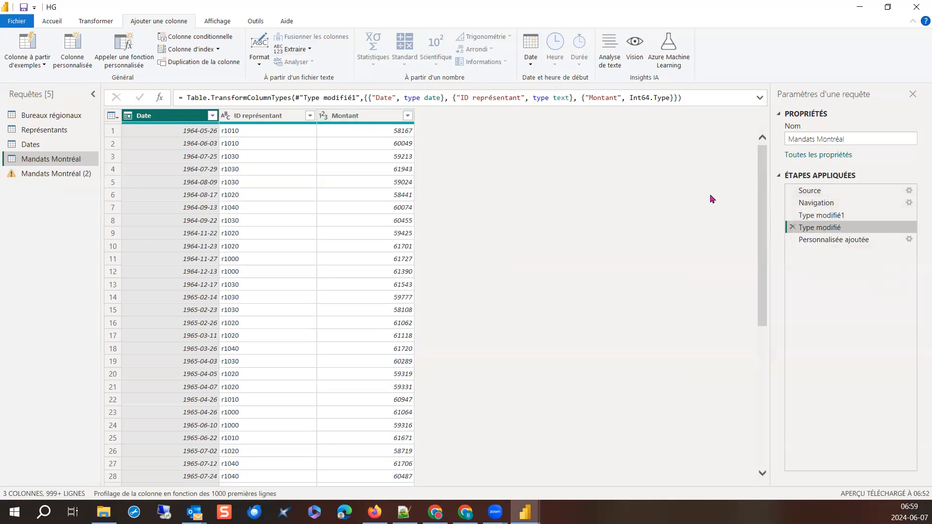
pyautogui.click(225, 23)
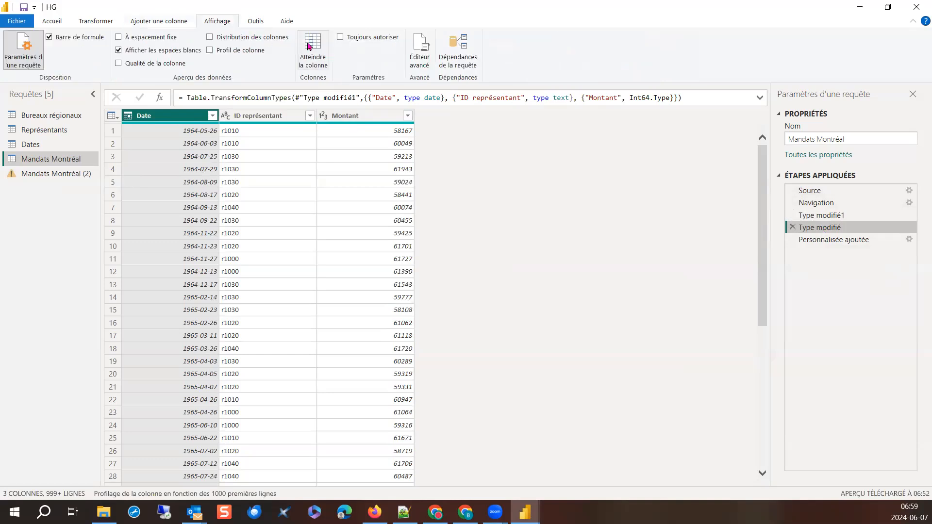
pyautogui.click(419, 52)
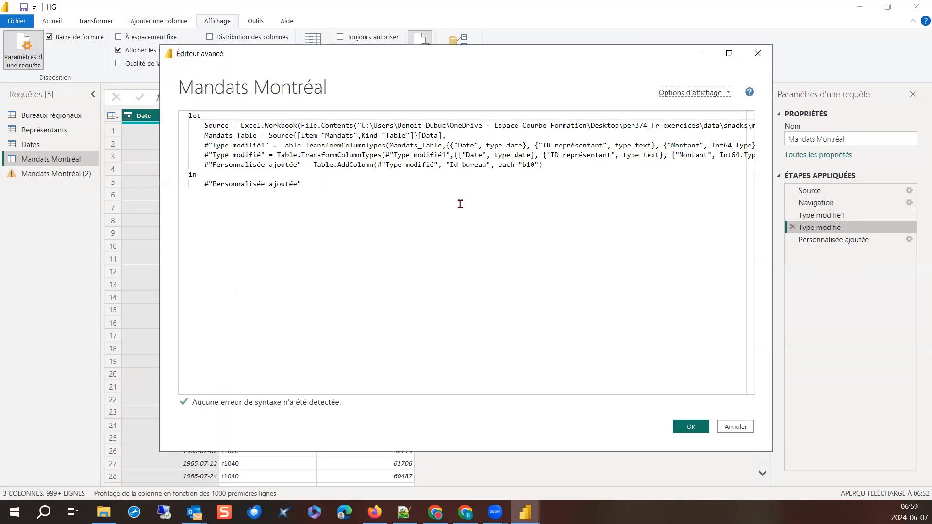
pyautogui.moveTo(485, 391); pyautogui.dragTo(578, 392)
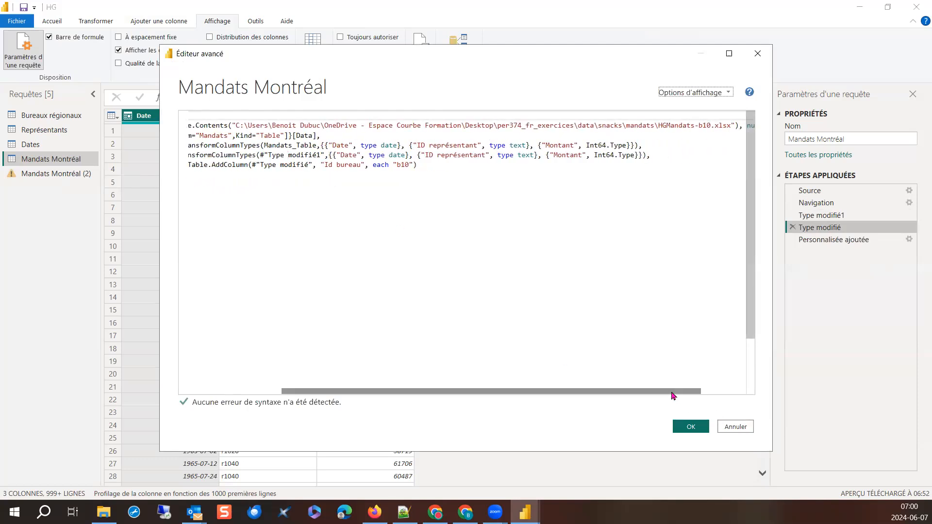
pyautogui.moveTo(694, 391); pyautogui.dragTo(505, 397)
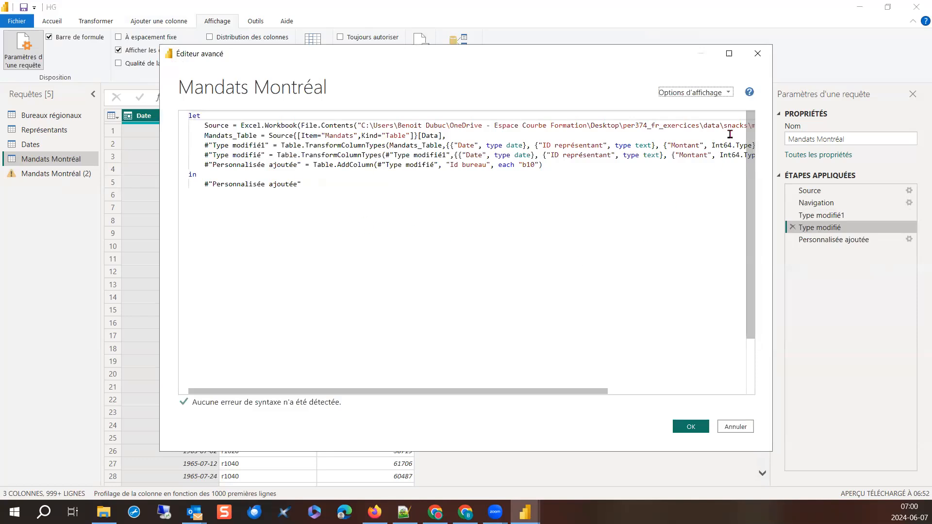
pyautogui.click(757, 53)
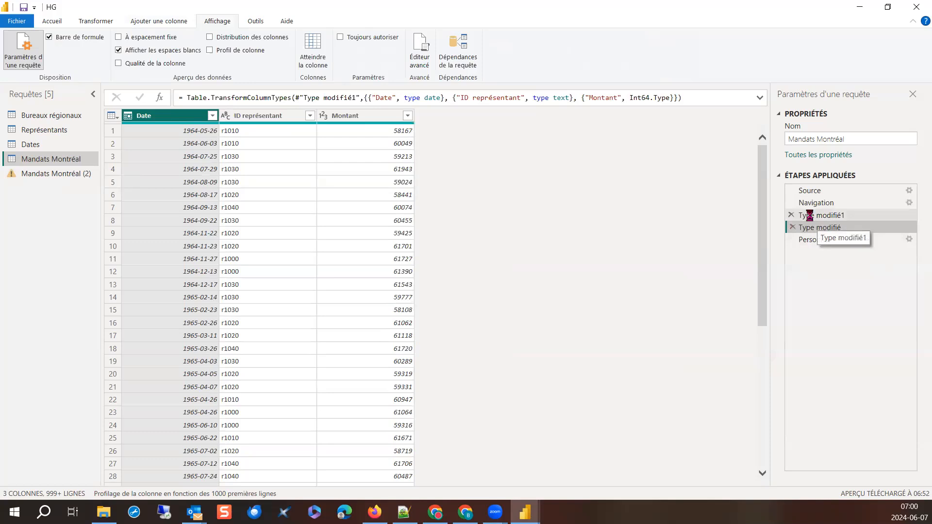
# - Delete the redundant Type modifié1 step from Mandats Montréal, check the final step, and return to the Mandats Montréal (2) query
pyautogui.click(843, 216)
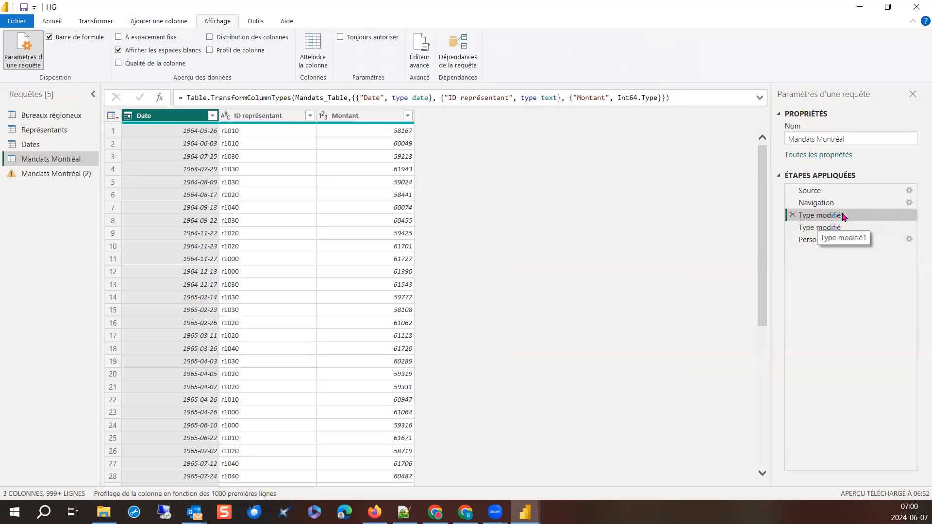
pyautogui.click(792, 216)
pyautogui.click(566, 284)
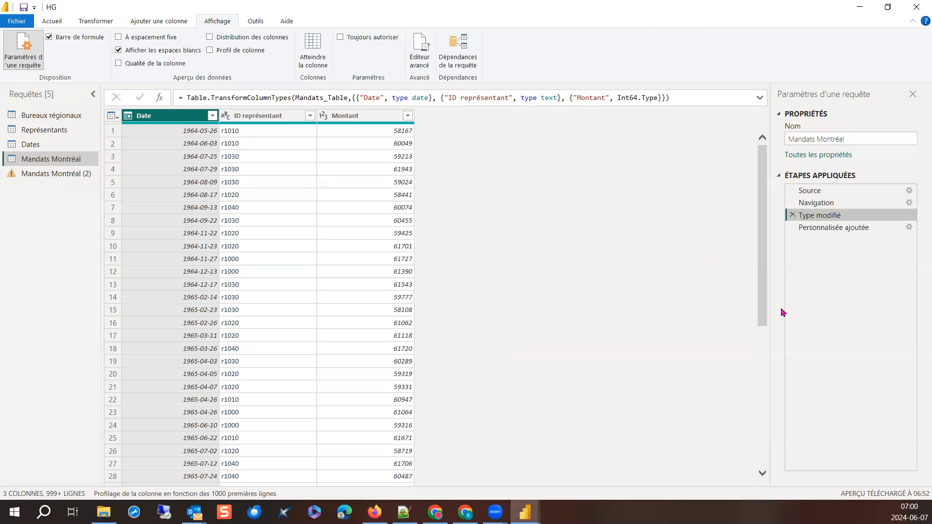
pyautogui.click(846, 230)
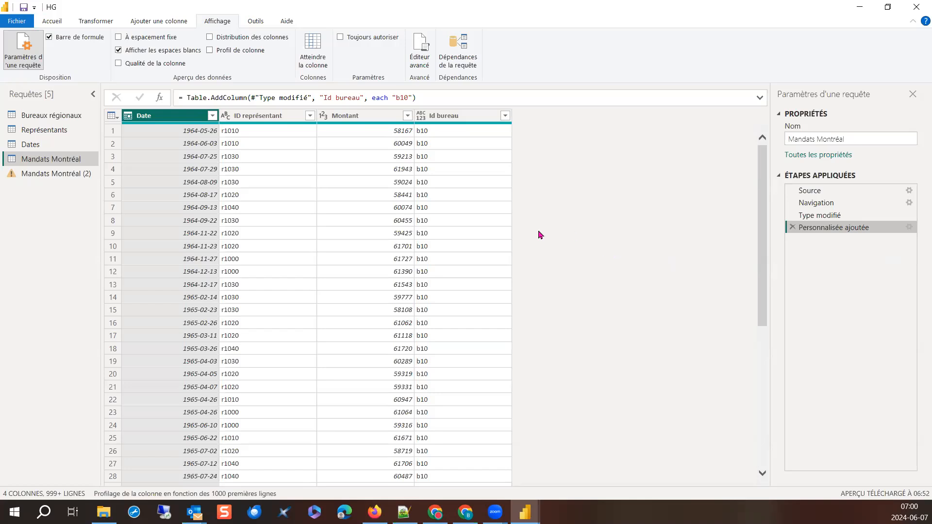
pyautogui.click(34, 173)
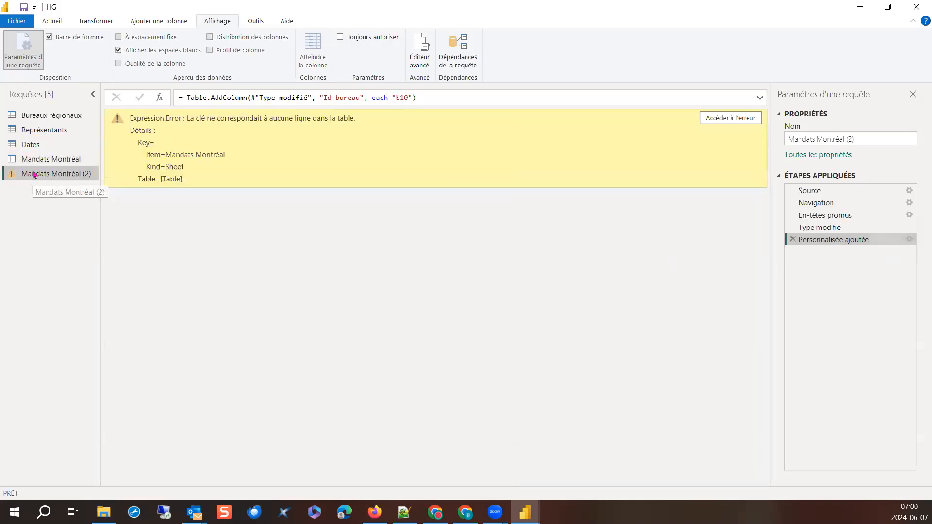
# - Delete the faulty Mandats Montréal (2) query and confirm its removal
pyautogui.rightClick(33, 176)
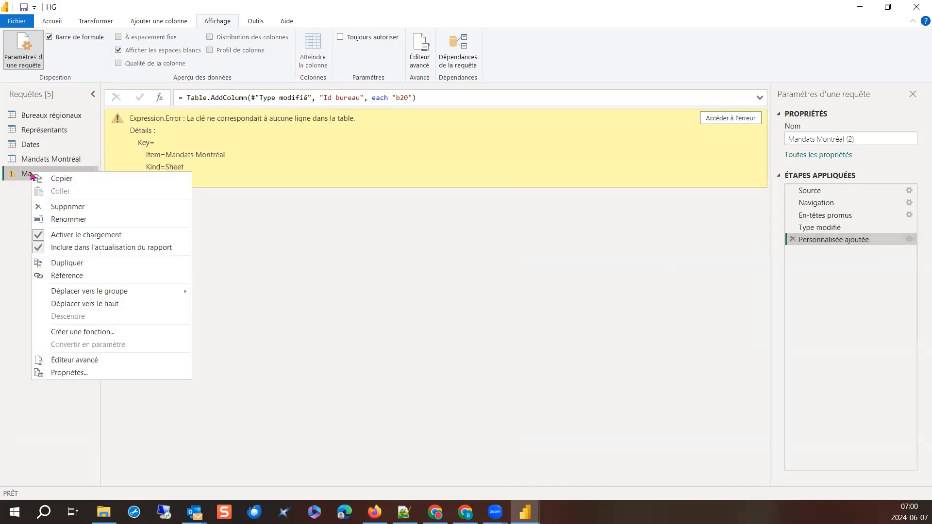
pyautogui.click(47, 208)
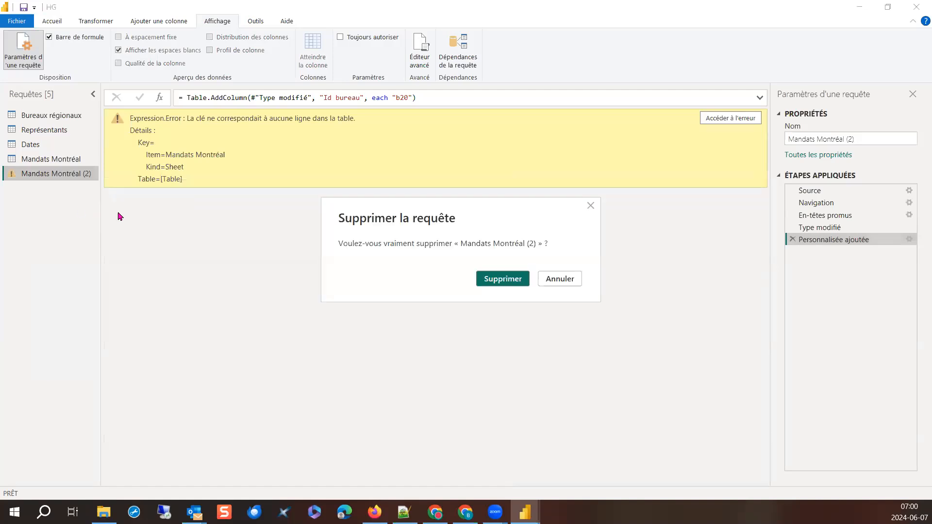
pyautogui.click(503, 280)
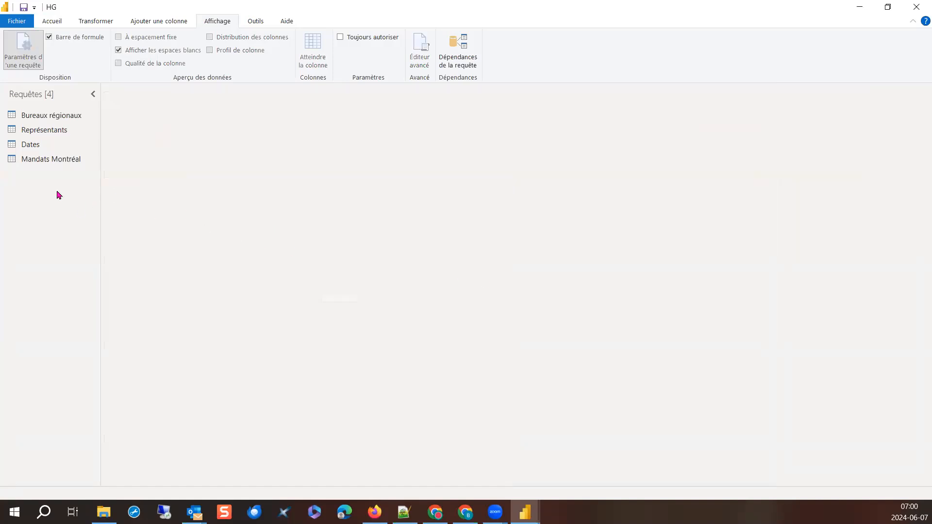
# - Duplicate the cleaned-up Mandats Montréal query
pyautogui.click(44, 164)
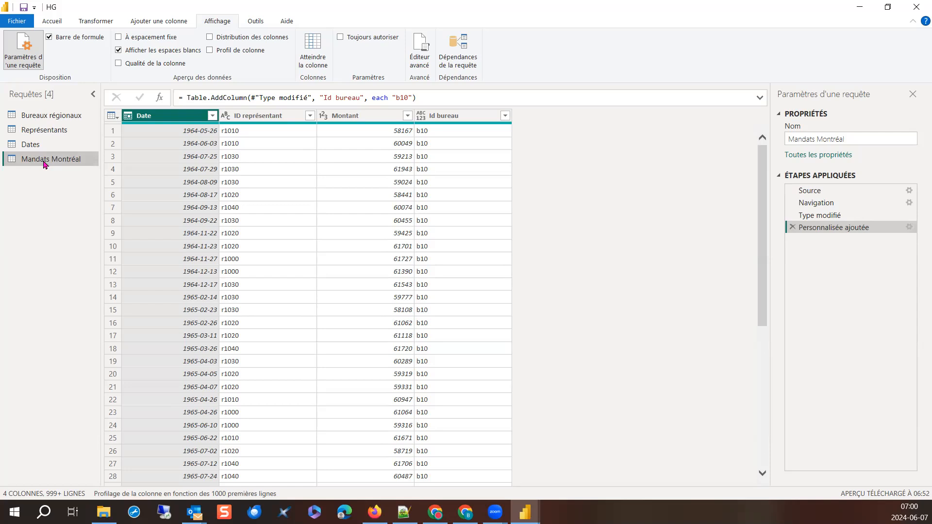
pyautogui.rightClick(44, 164)
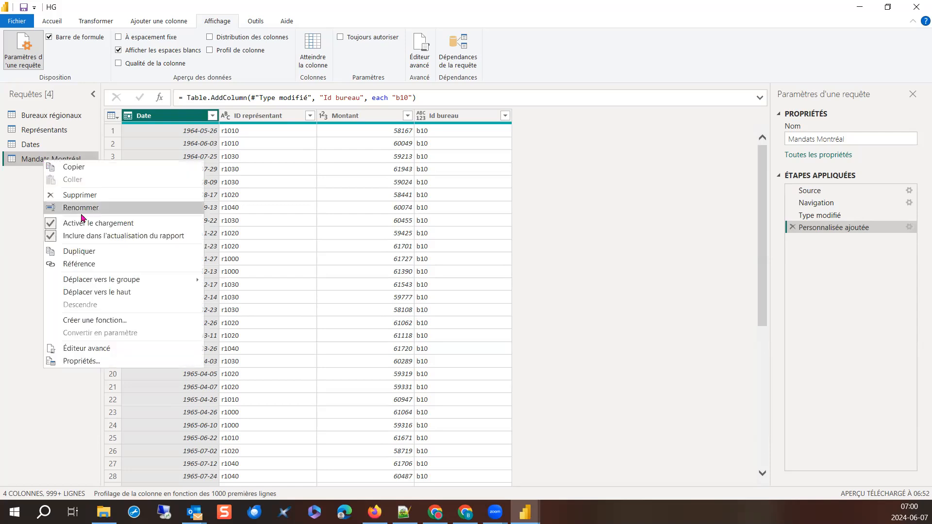
pyautogui.click(92, 250)
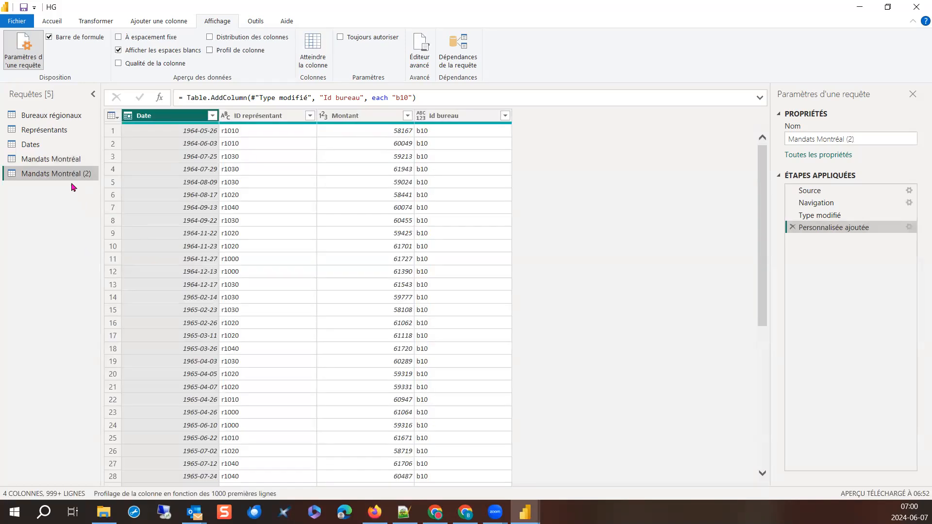
pyautogui.doubleClick(67, 174)
pyautogui.click(57, 174)
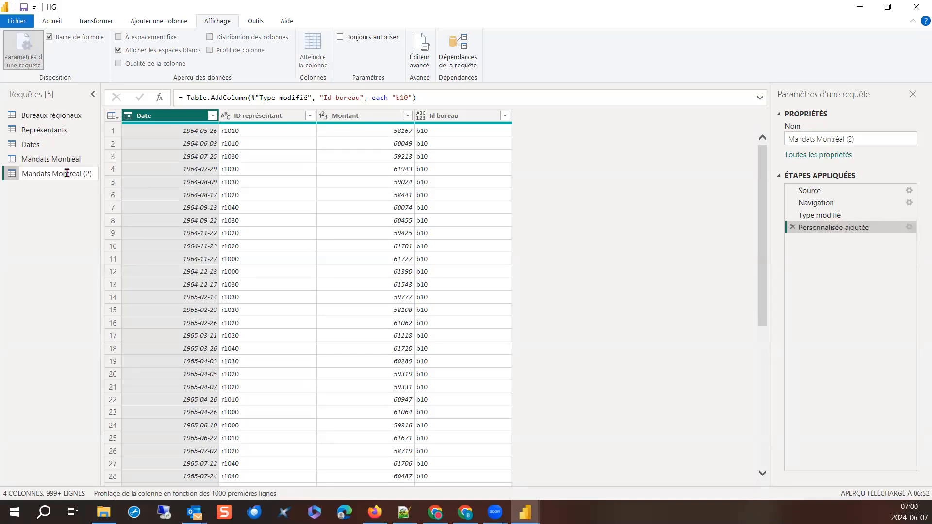
pyautogui.press('Return')
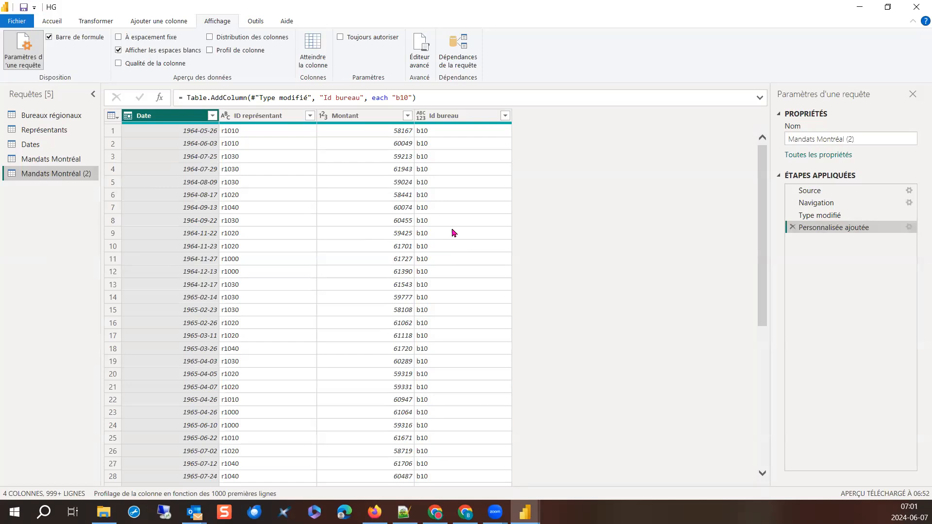
# - Edit the Personnalisée ajoutée step of the duplicated query so the Id bureau column formula returns "b20"
pyautogui.click(909, 228)
pyautogui.click(292, 221)
pyautogui.press('BackSpace')
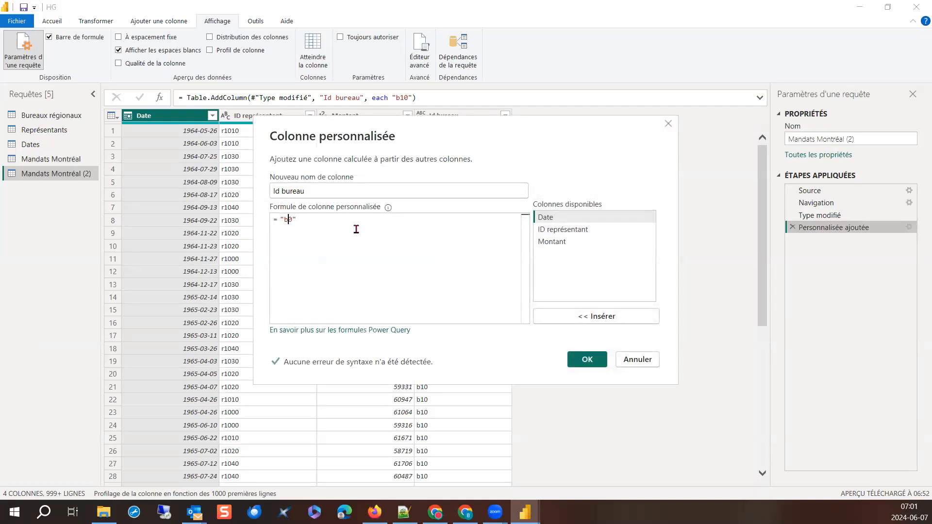
pyautogui.write('2')
pyautogui.click(583, 359)
# - Point the Source step of the duplicated query to HGMandats-b20.xlsx and check the output of its last step
pyautogui.click(909, 190)
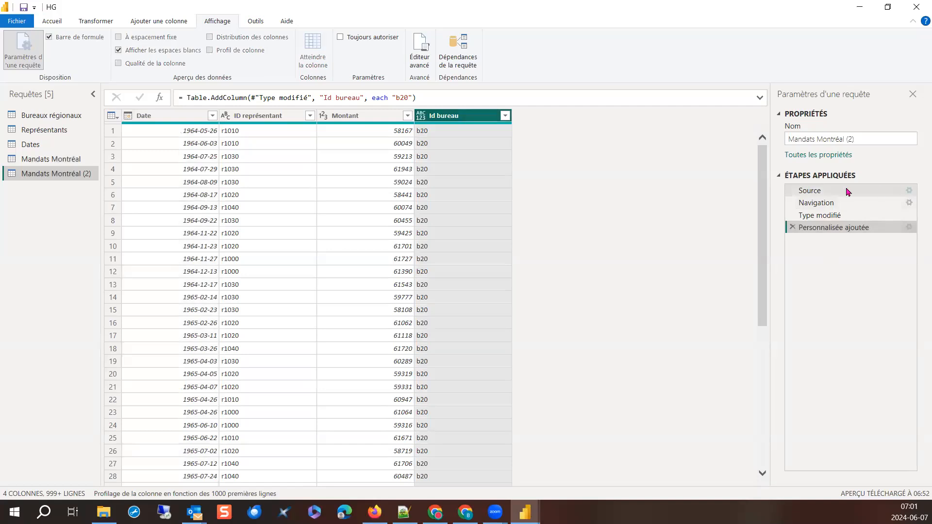
pyautogui.click(544, 243)
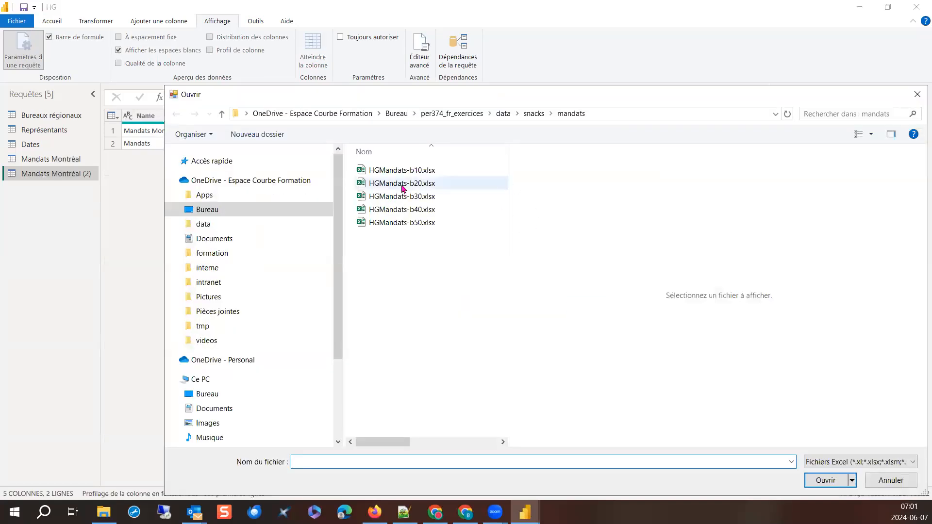
pyautogui.click(402, 183)
pyautogui.click(826, 480)
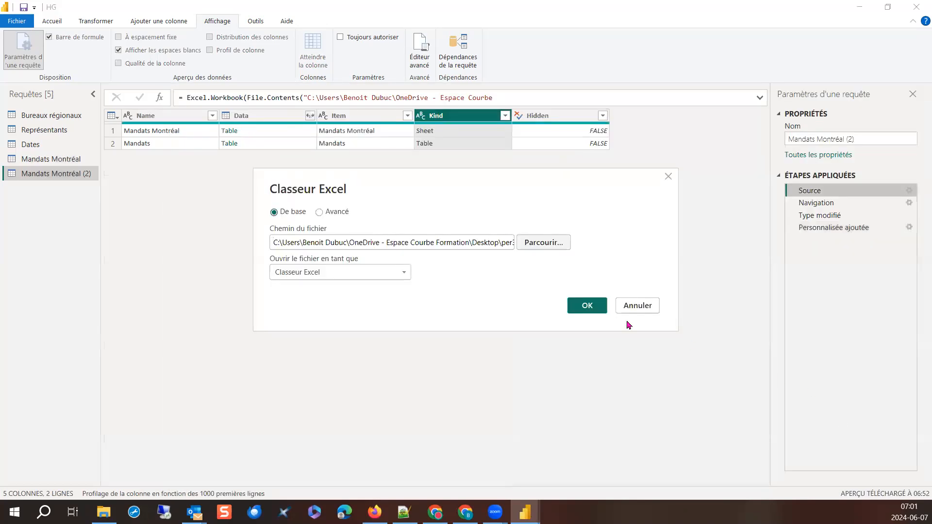
pyautogui.click(588, 306)
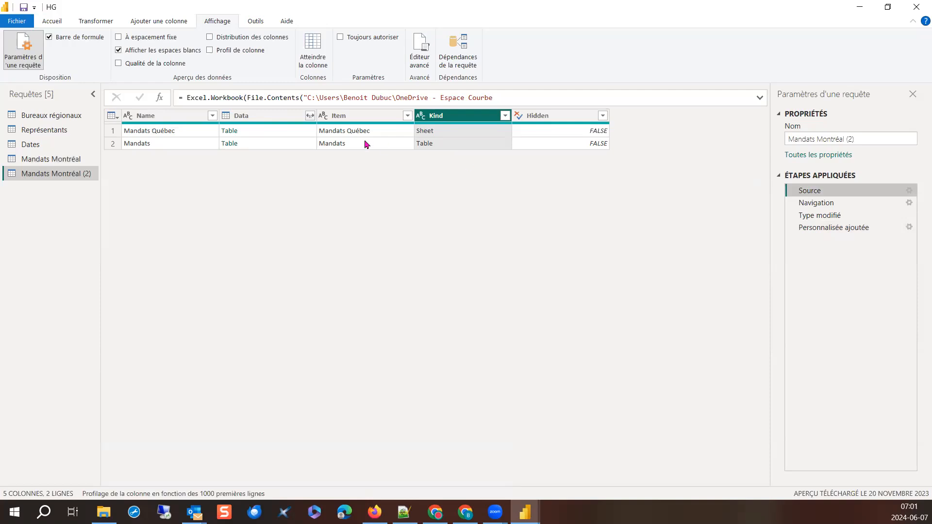
pyautogui.click(840, 228)
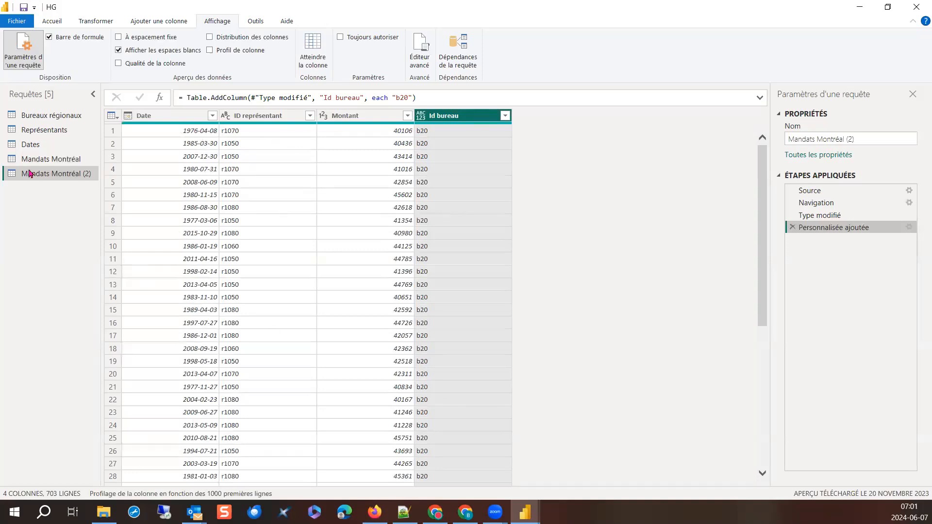
# - Rename the Mandats Montréal (2) query as Mandats Québec
pyautogui.doubleClick(65, 174)
pyautogui.click(67, 174)
pyautogui.moveTo(54, 174); pyautogui.dragTo(121, 169)
pyautogui.write('Québec')
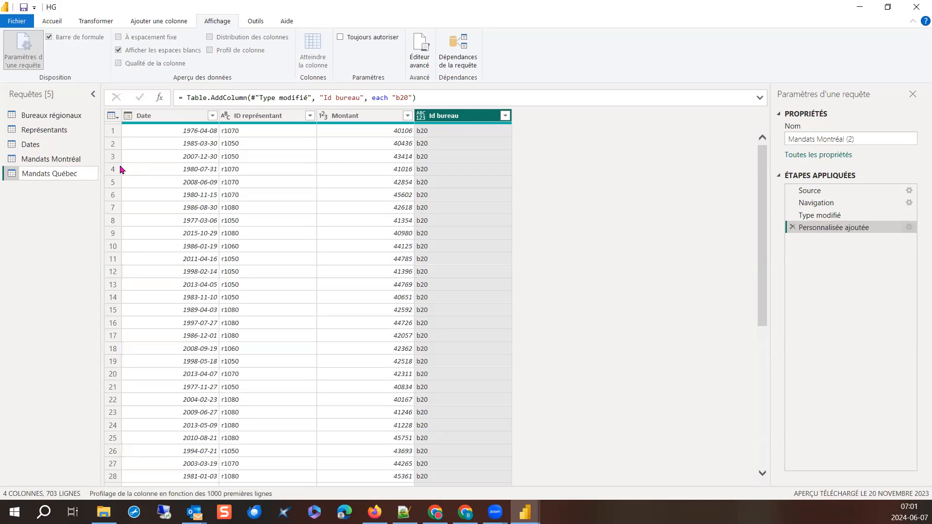
pyautogui.press('Return')
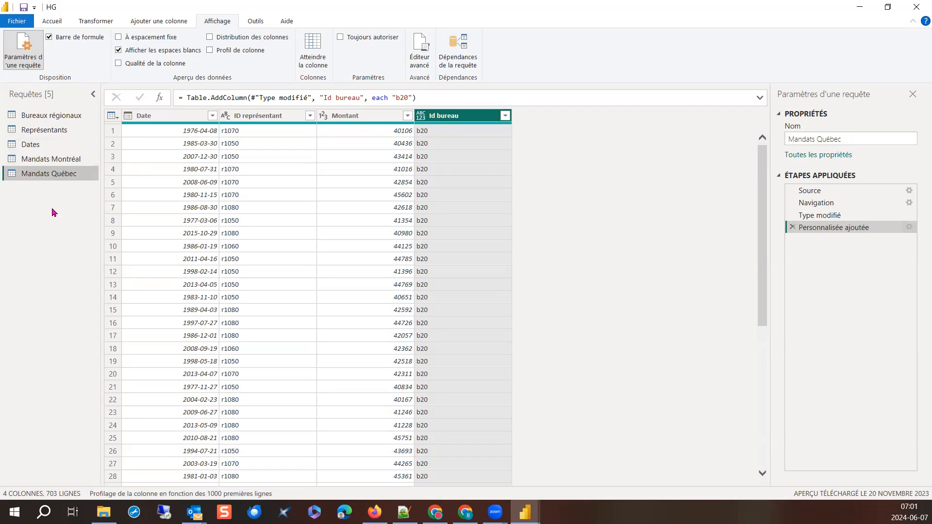
# - Append Mandats Québec to Mandats Montréal as a new query and refresh the combined query's preview
pyautogui.click(54, 161)
pyautogui.click(59, 175)
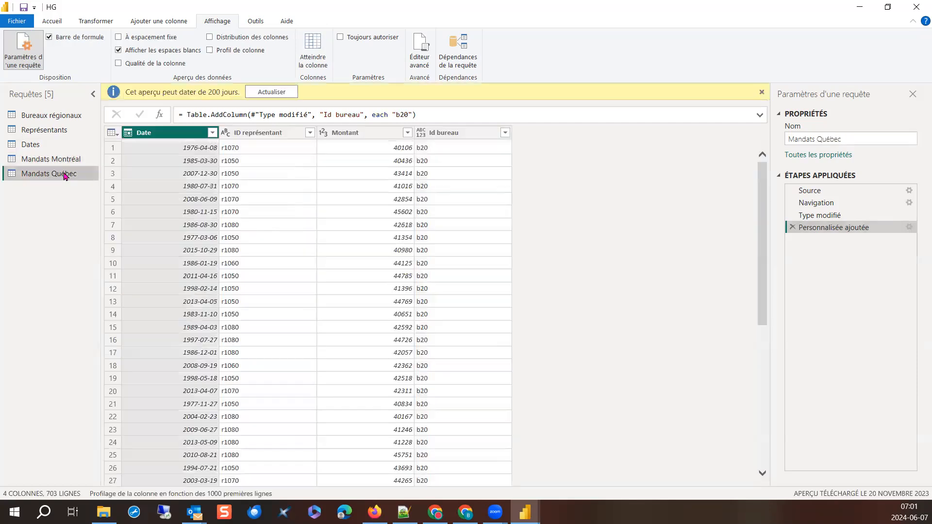
pyautogui.click(58, 160)
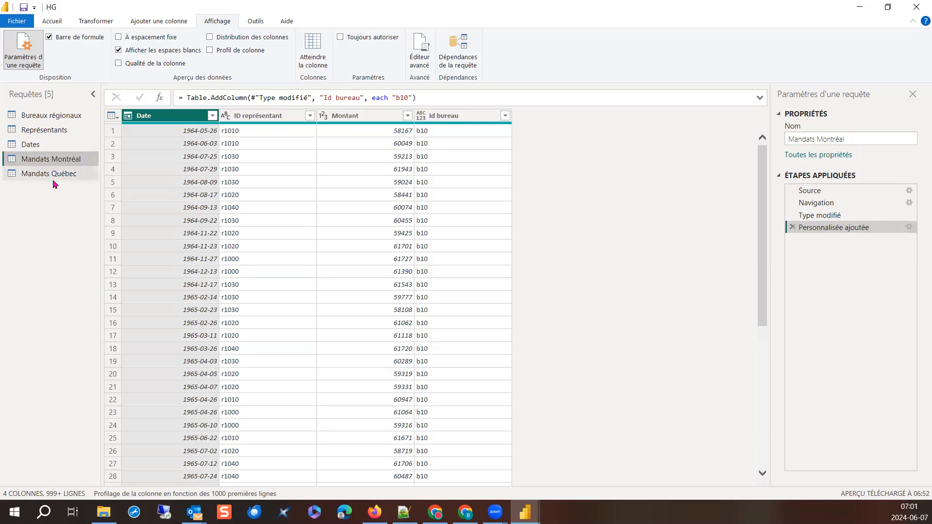
pyautogui.click(56, 21)
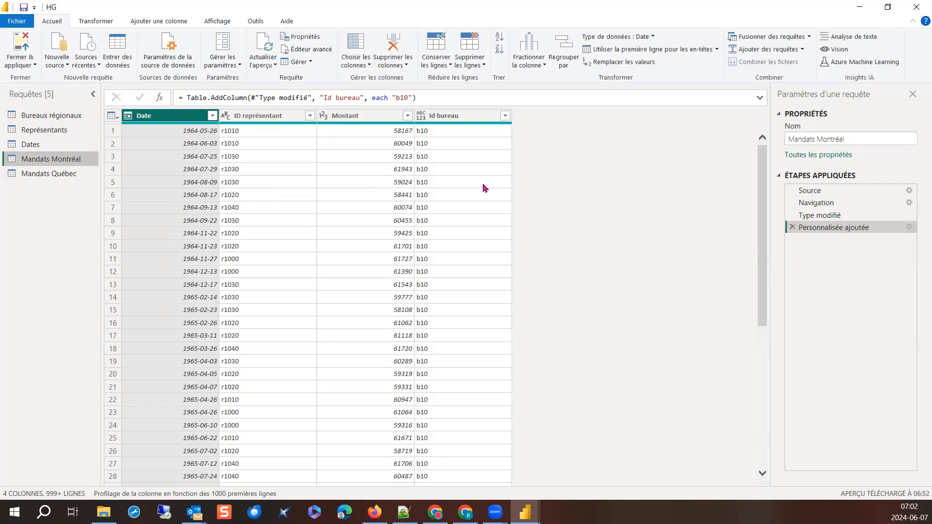
pyautogui.click(802, 49)
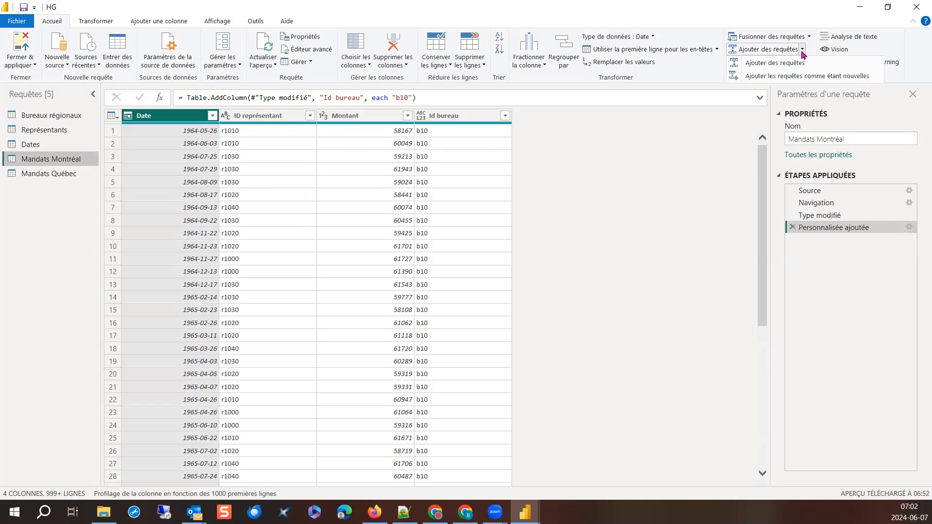
pyautogui.click(799, 79)
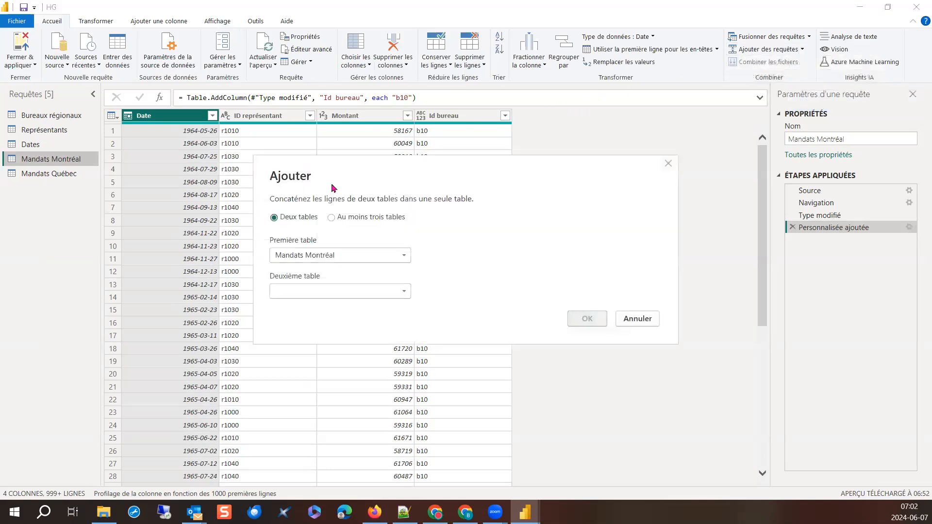
pyautogui.click(309, 292)
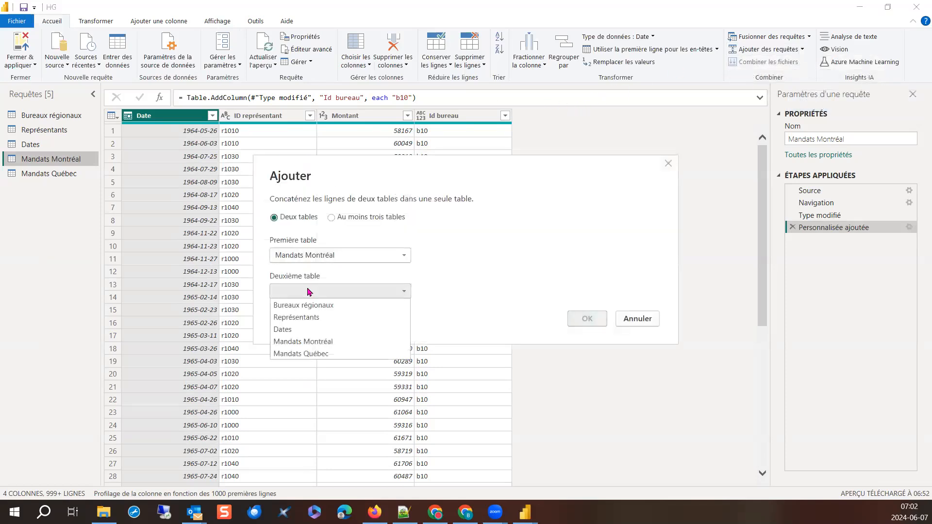
pyautogui.click(308, 353)
pyautogui.click(590, 318)
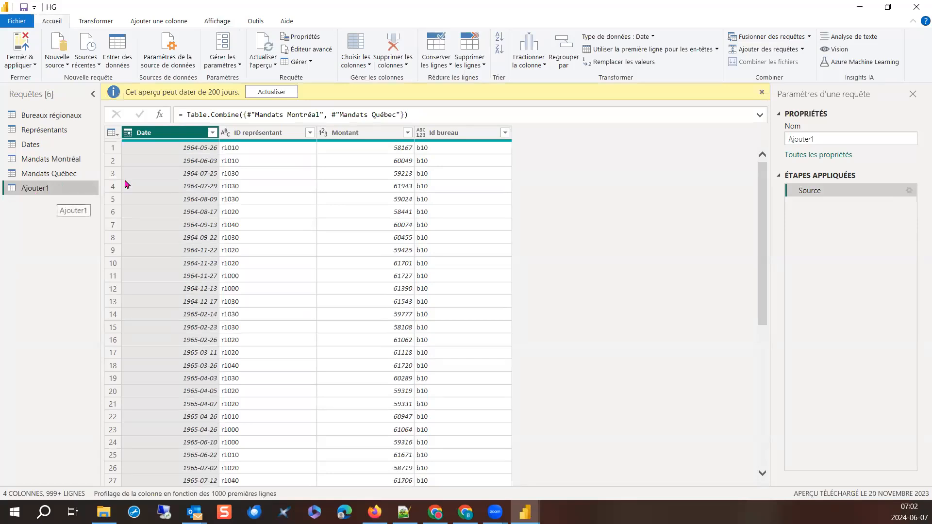
pyautogui.click(266, 92)
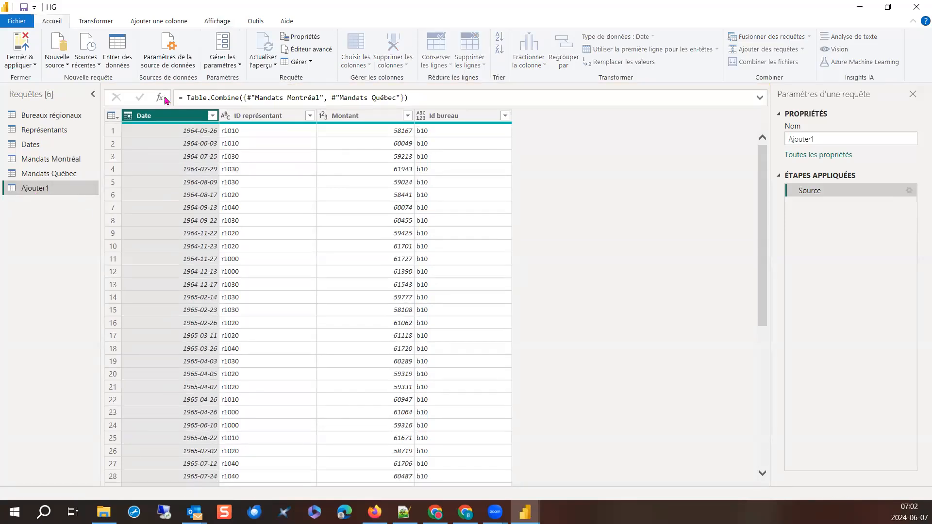
# - Rename the appended query as Mandats Mtl+Qc
pyautogui.doubleClick(36, 189)
pyautogui.write('Manda')
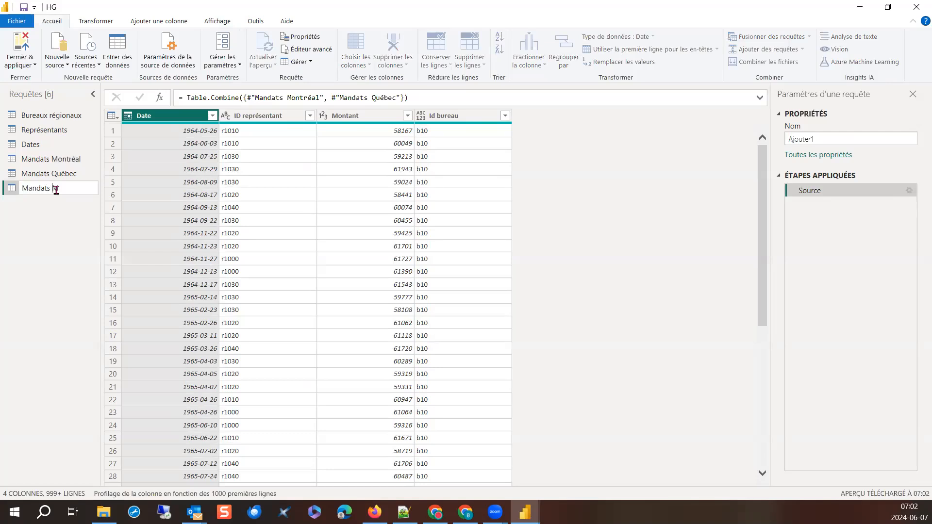
pyautogui.write('ts Mtl+Qc')
pyautogui.press('Return')
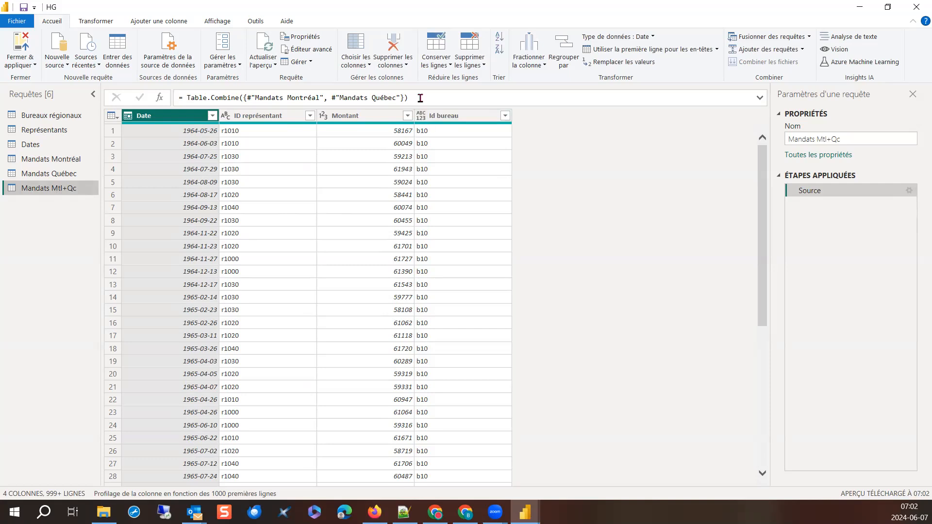
# - Load the complete list of Id bureau values in Mandats Mtl+Qc and apply the filter with all values selected
pyautogui.click(504, 116)
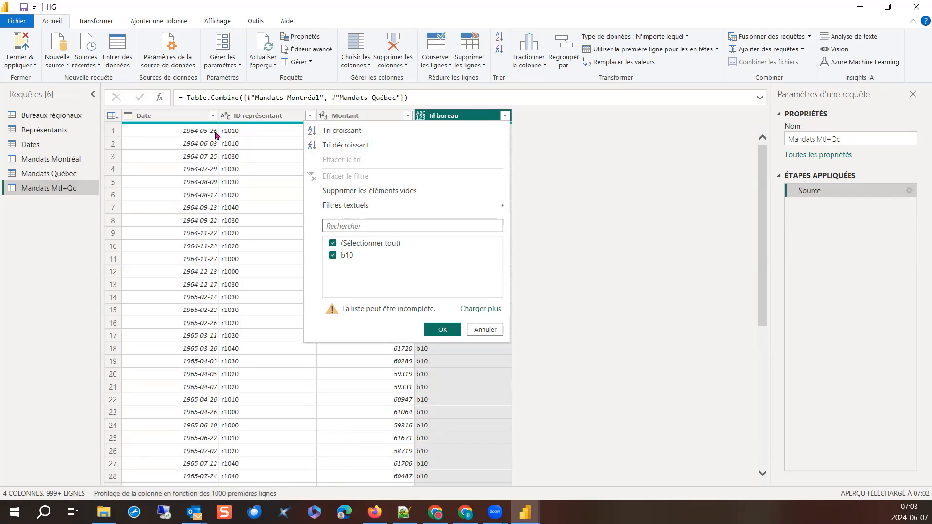
pyautogui.moveTo(220, 126)
pyautogui.click(463, 309)
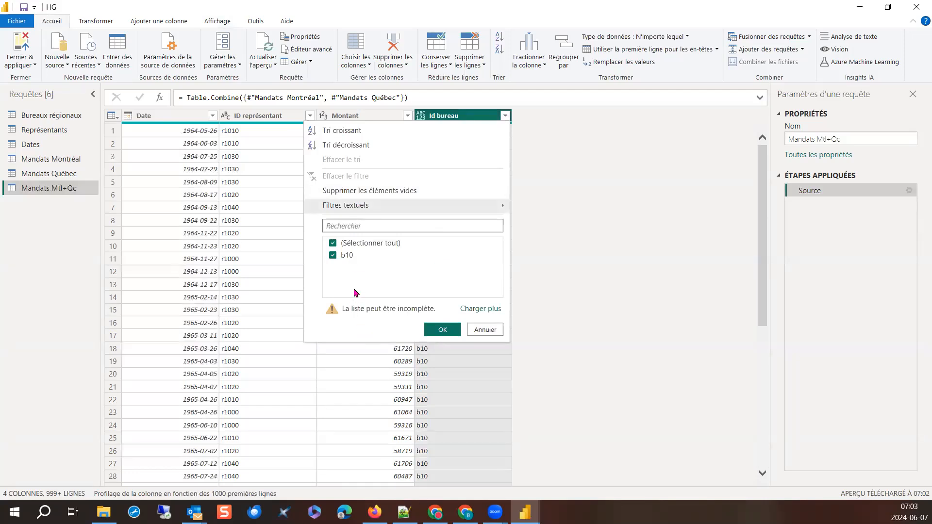
pyautogui.click(477, 314)
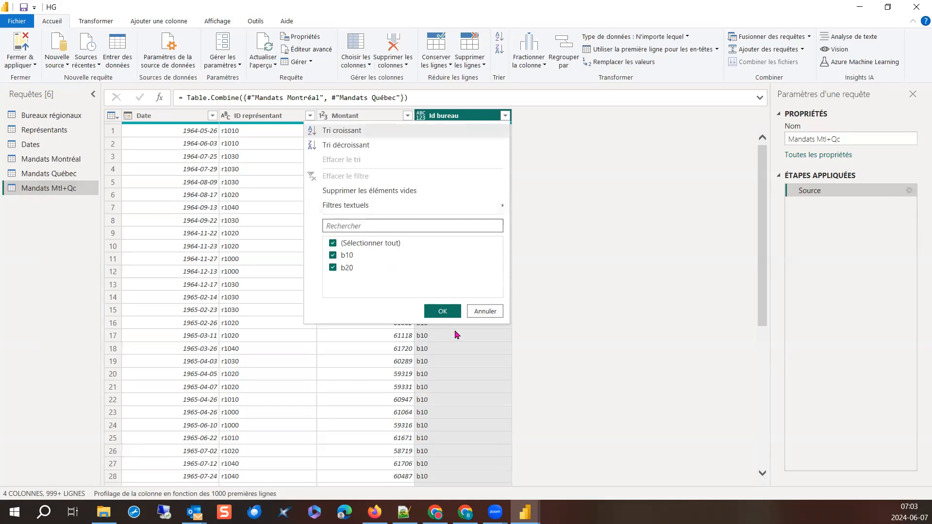
pyautogui.click(442, 312)
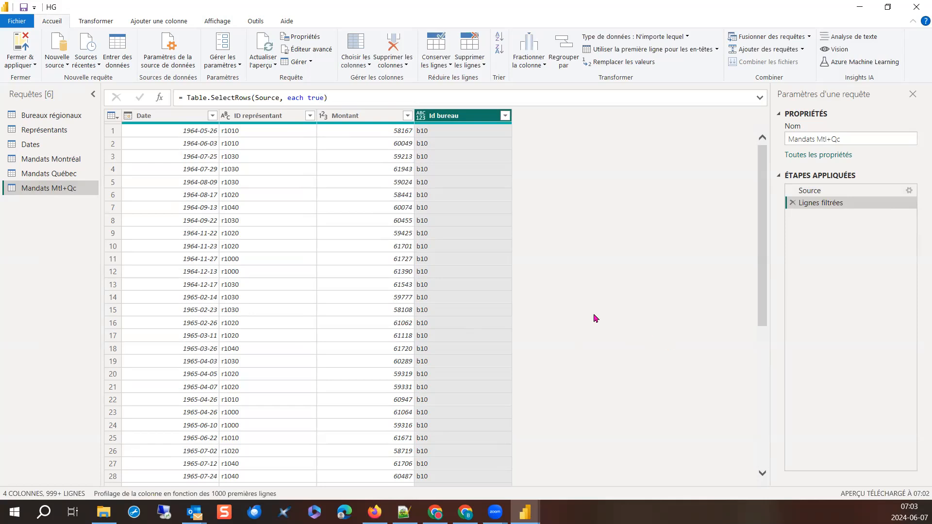
# - Refresh the outdated data preview of the Mandats Québec query
pyautogui.click(62, 176)
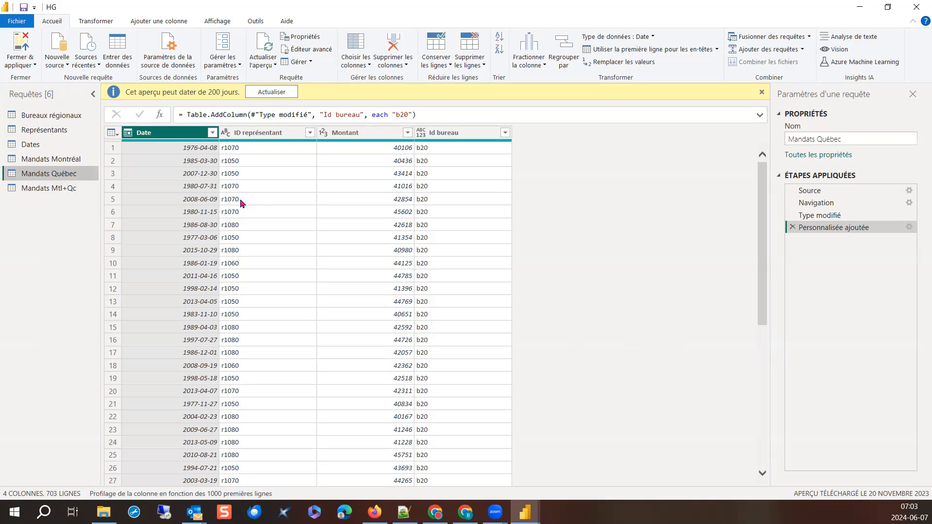
pyautogui.click(275, 92)
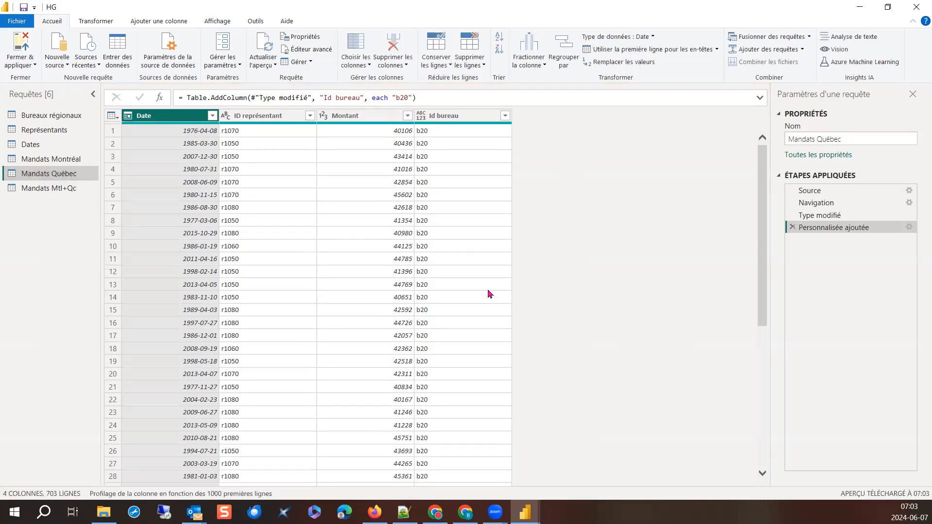